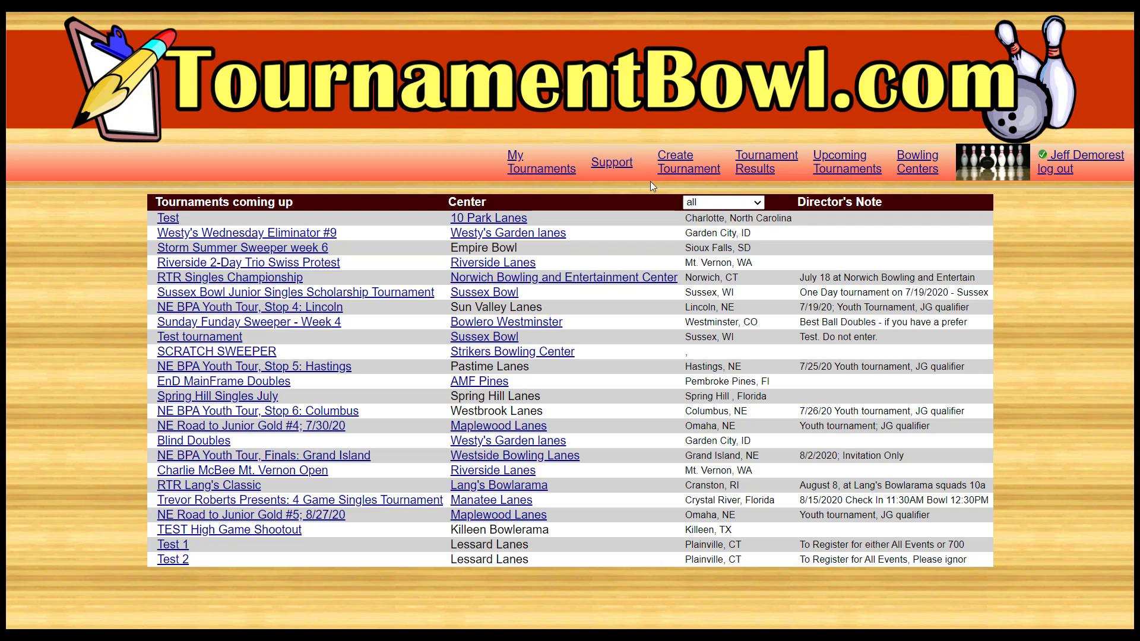
# - Start creating a new tournament and name it "Demonstration Association Tournament"
pyautogui.click(680, 171)
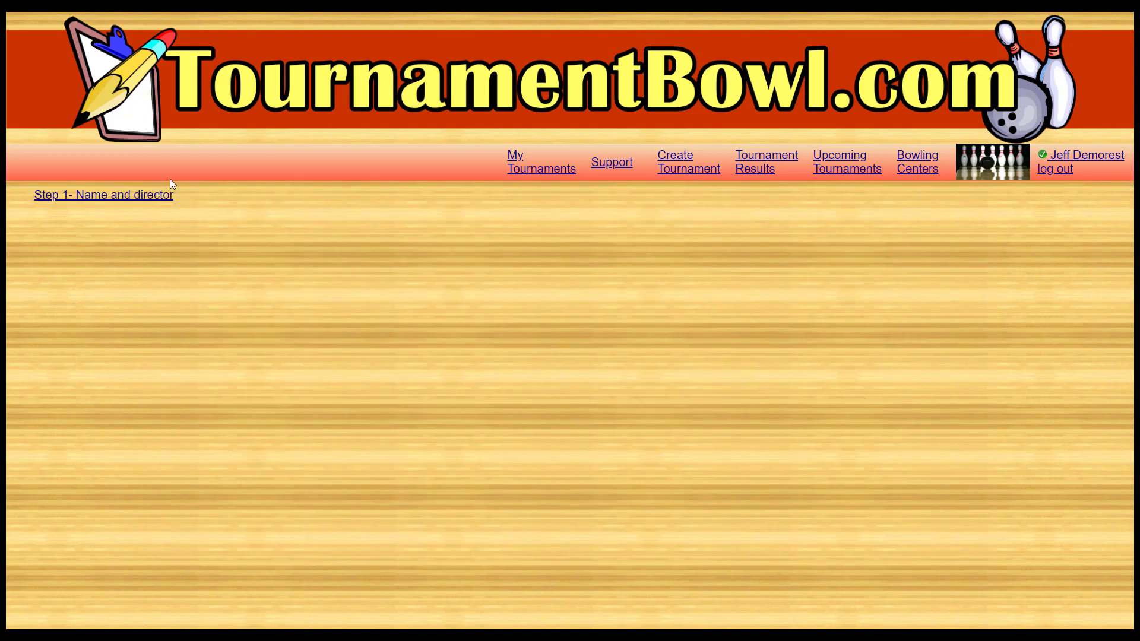
pyautogui.click(107, 202)
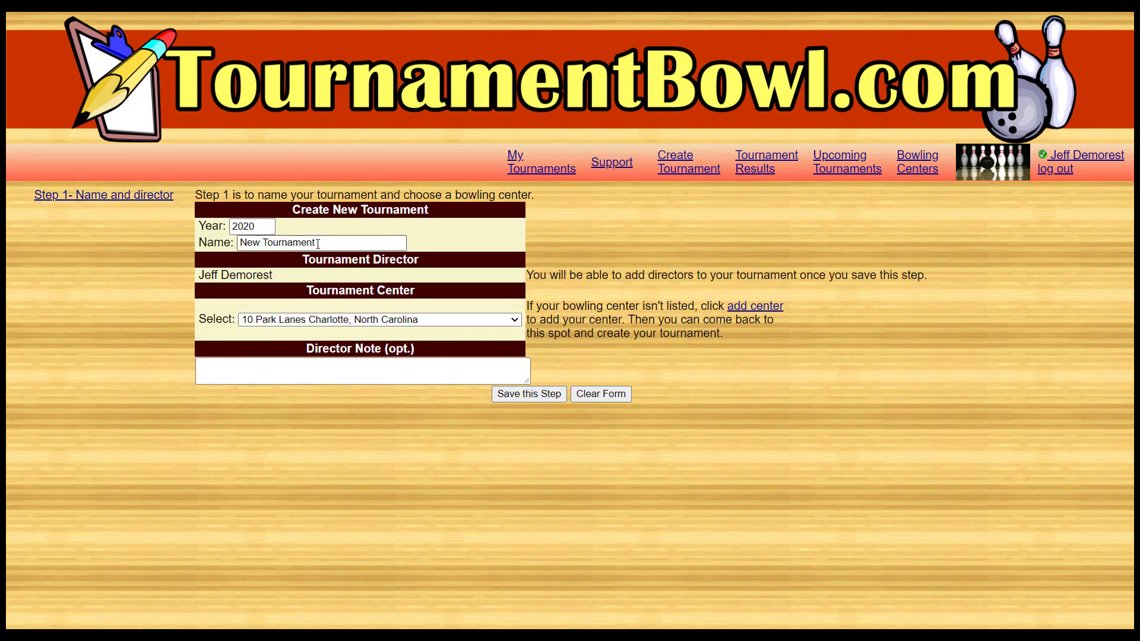
pyautogui.moveTo(321, 244); pyautogui.dragTo(245, 246)
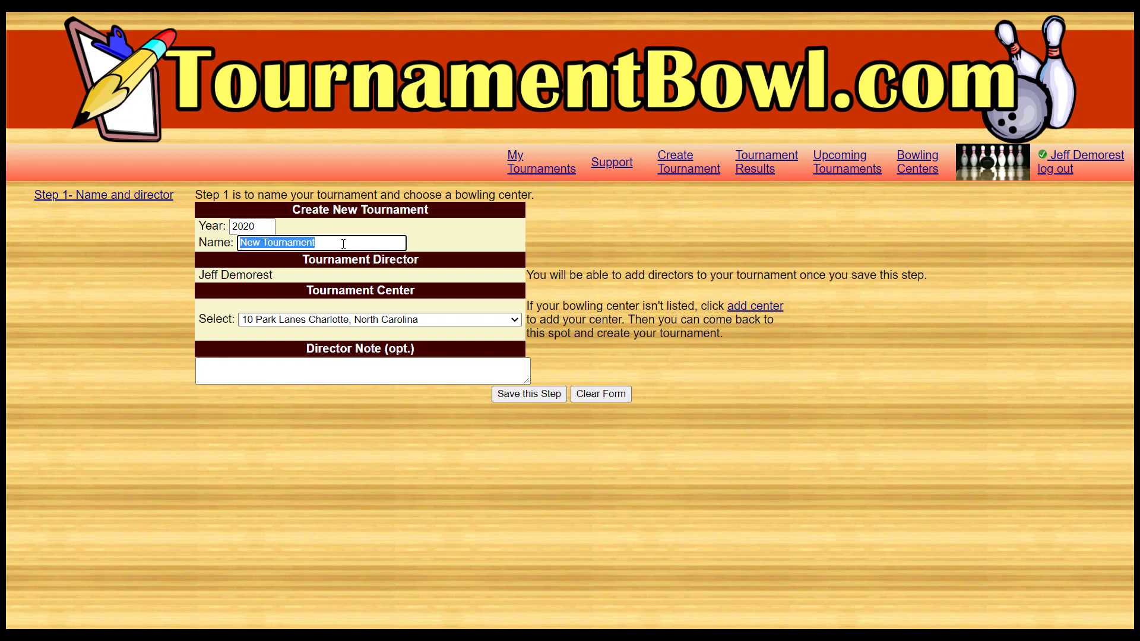
pyautogui.write('Demo')
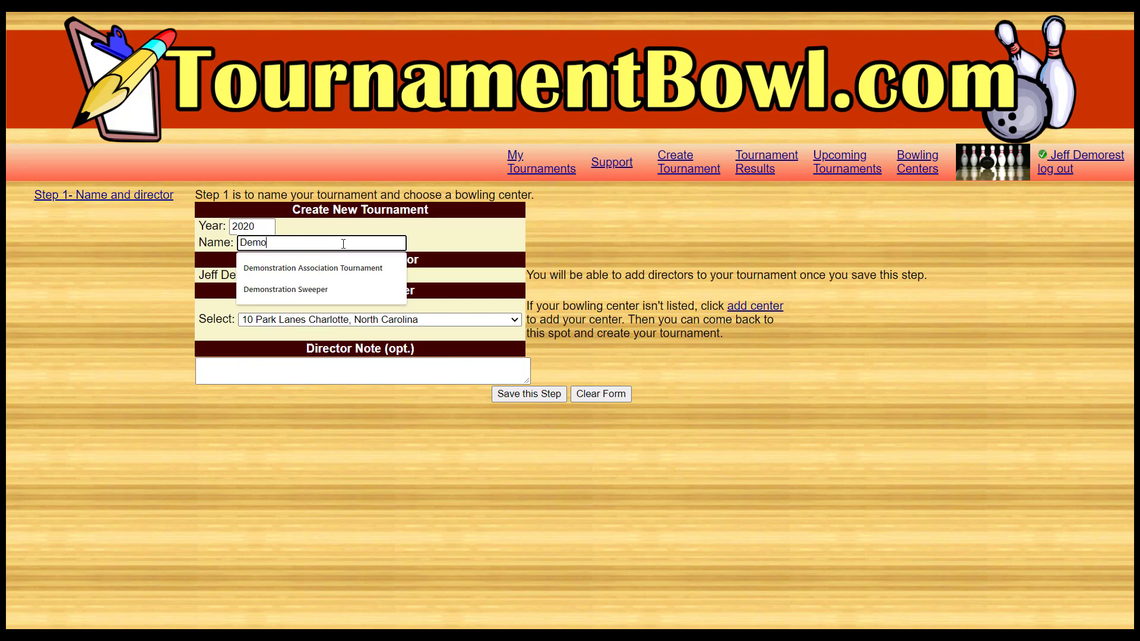
pyautogui.write('nstration Asso')
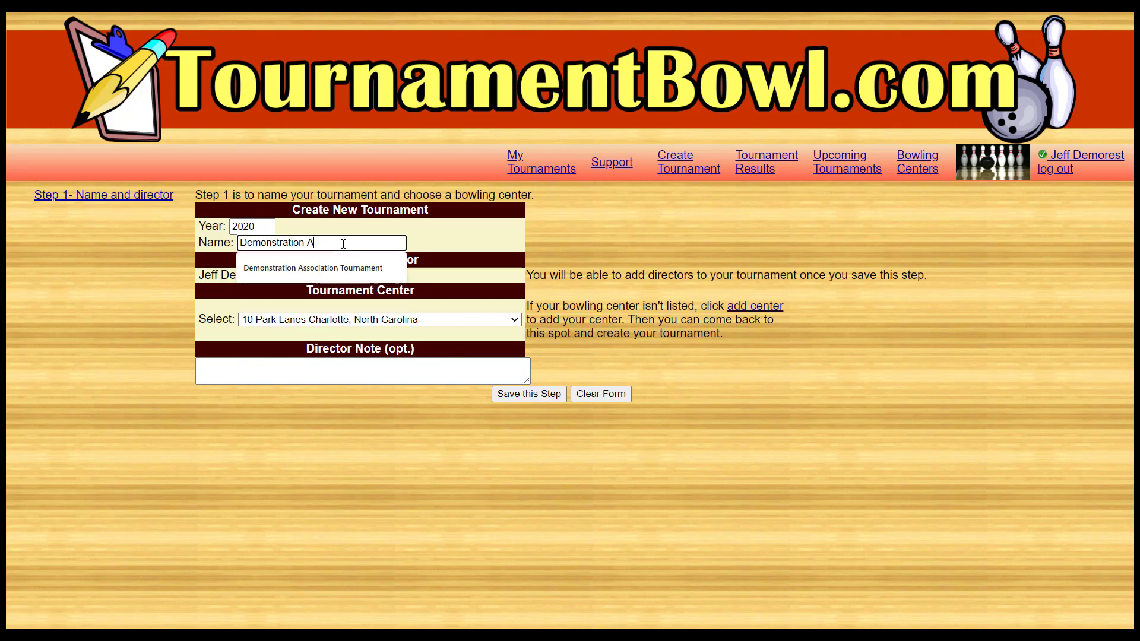
pyautogui.click(348, 267)
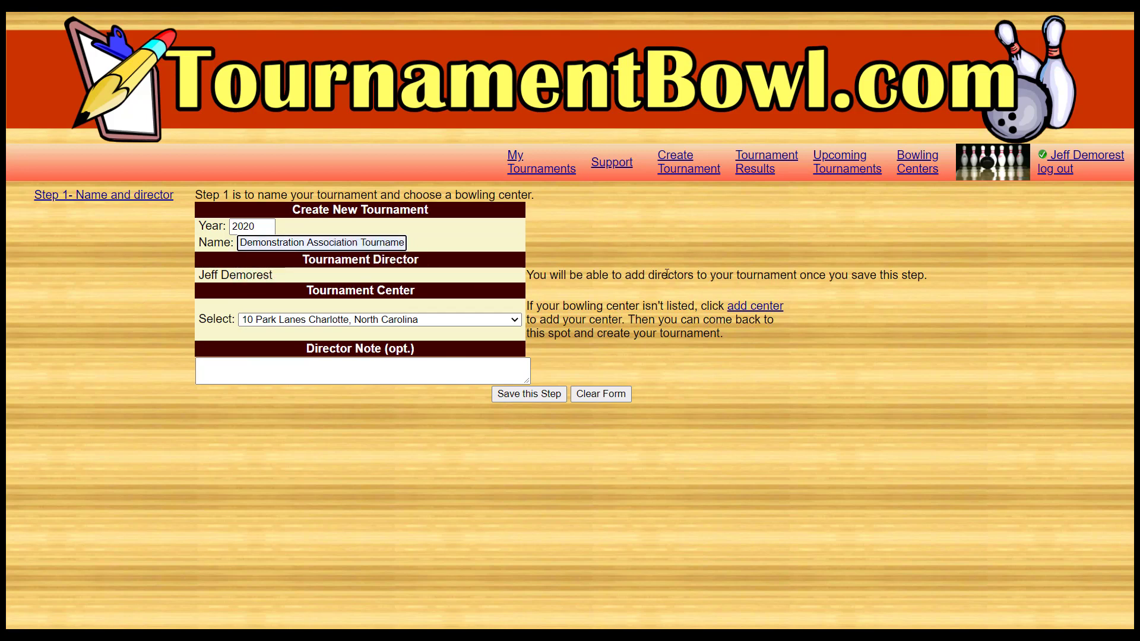
# - Choose 20th Century Bowl Bellingham, WA as the tournament center, add the director note "Testing tournament only." and save the step
pyautogui.click(430, 318)
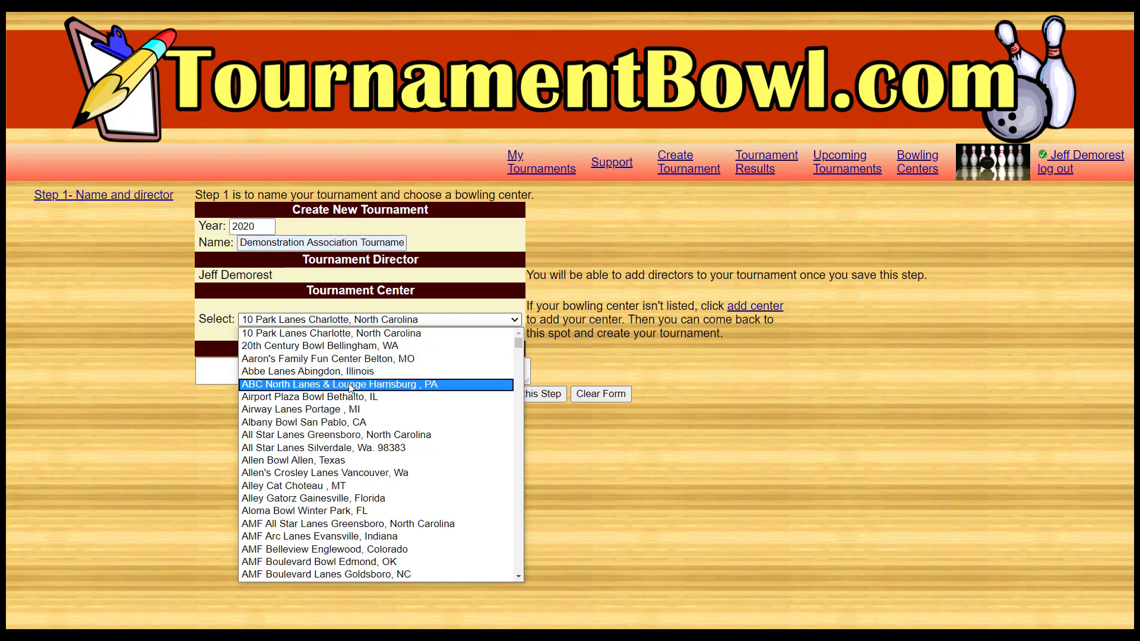
pyautogui.click(338, 346)
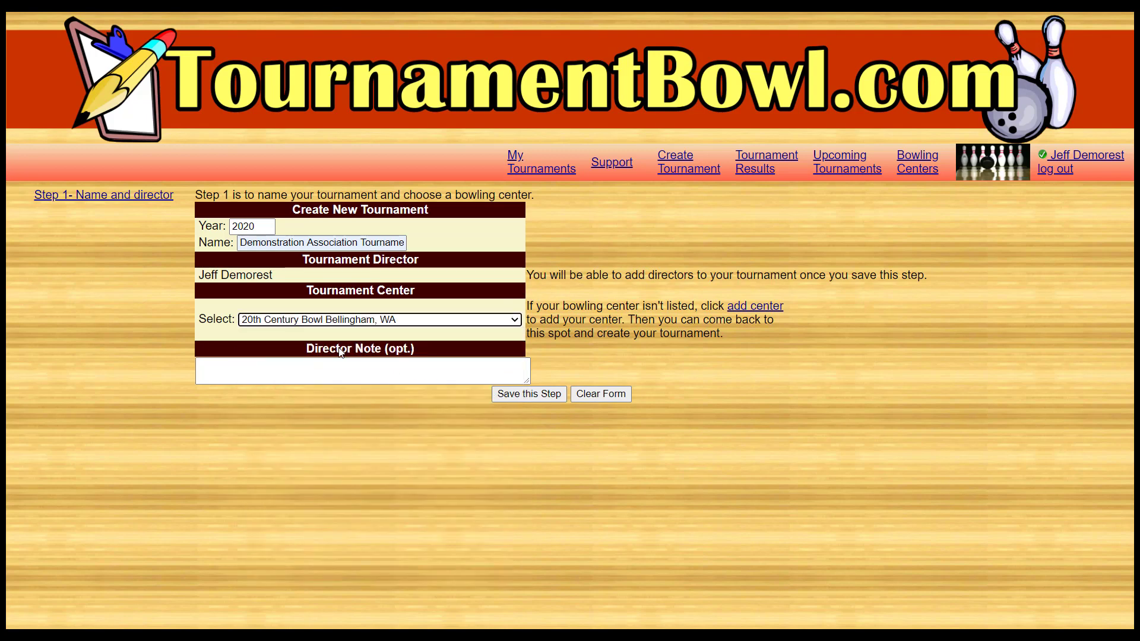
pyautogui.click(300, 367)
pyautogui.write('Testin')
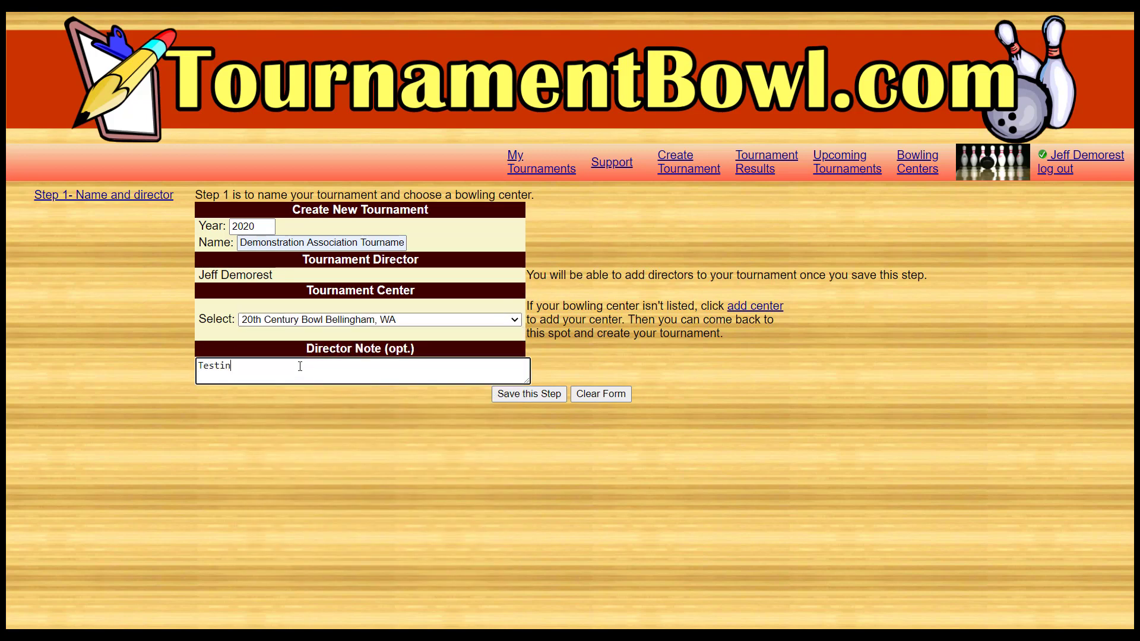
pyautogui.write('g tournament only')
pyautogui.click(514, 397)
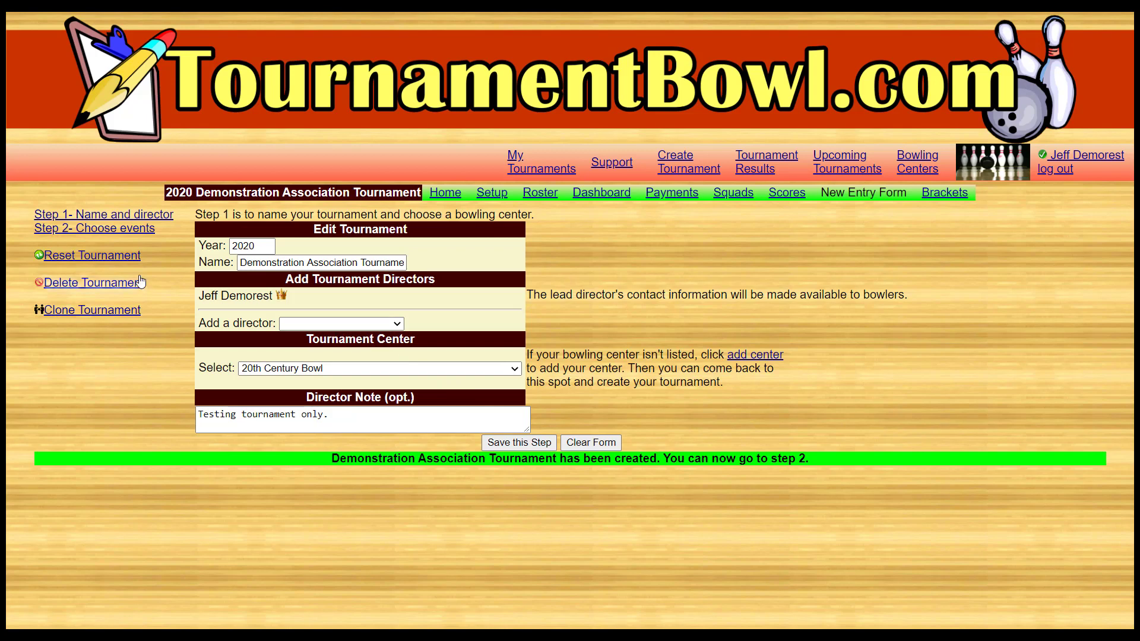
# - Start a new Normal-format event in Step 2, named "Singles Event" with the short name "singles"
pyautogui.click(126, 234)
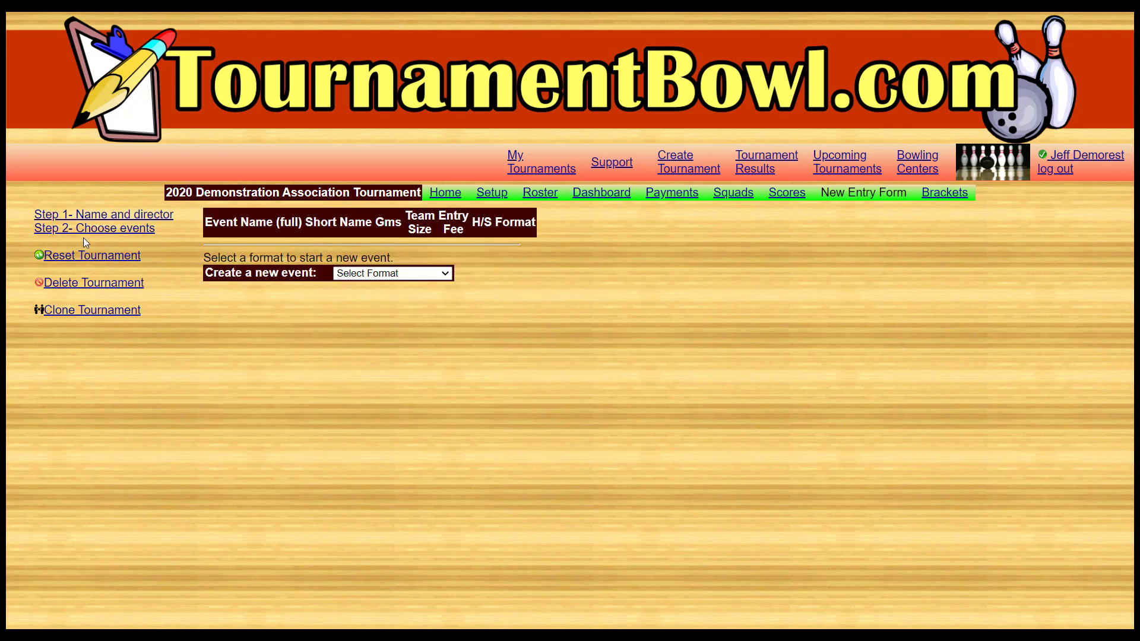
pyautogui.click(398, 276)
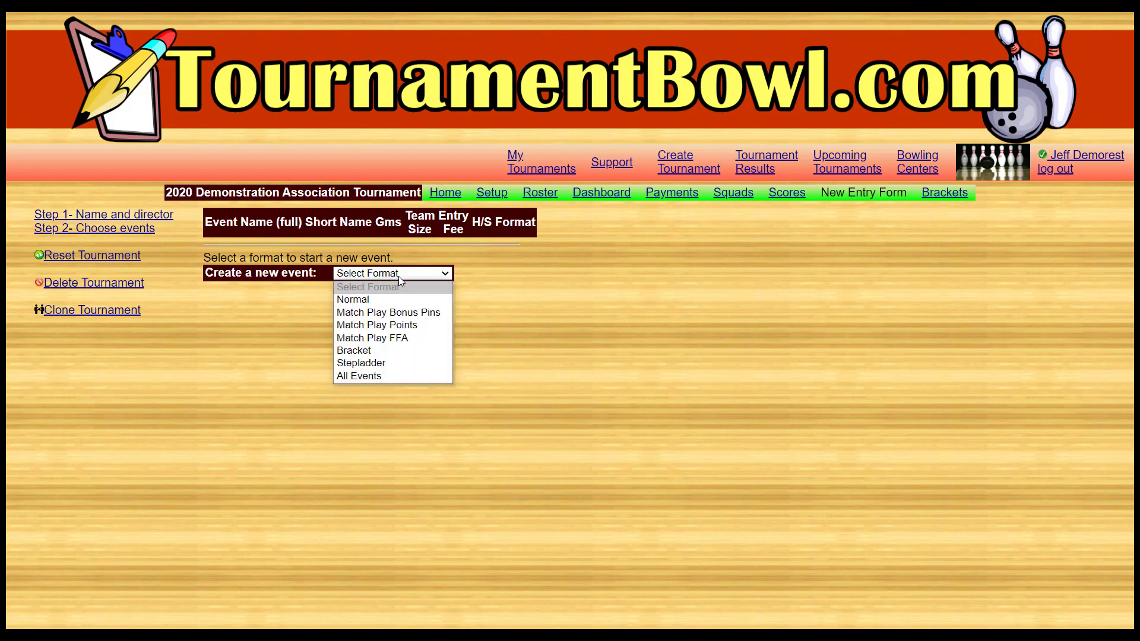
pyautogui.click(394, 301)
pyautogui.click(433, 301)
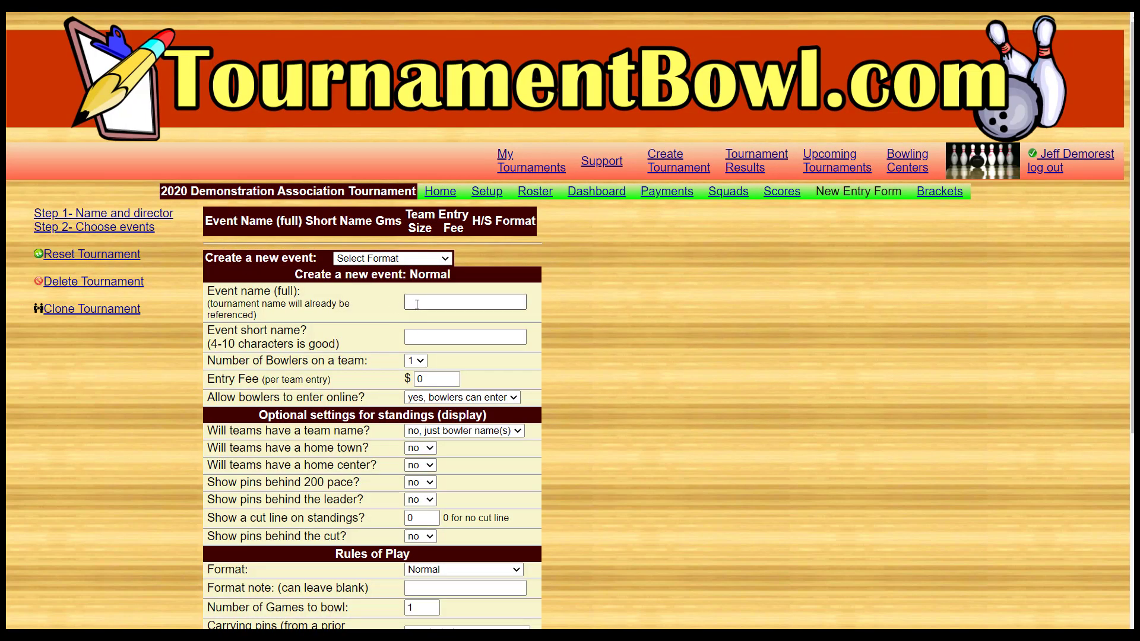
pyautogui.write('Singles Event')
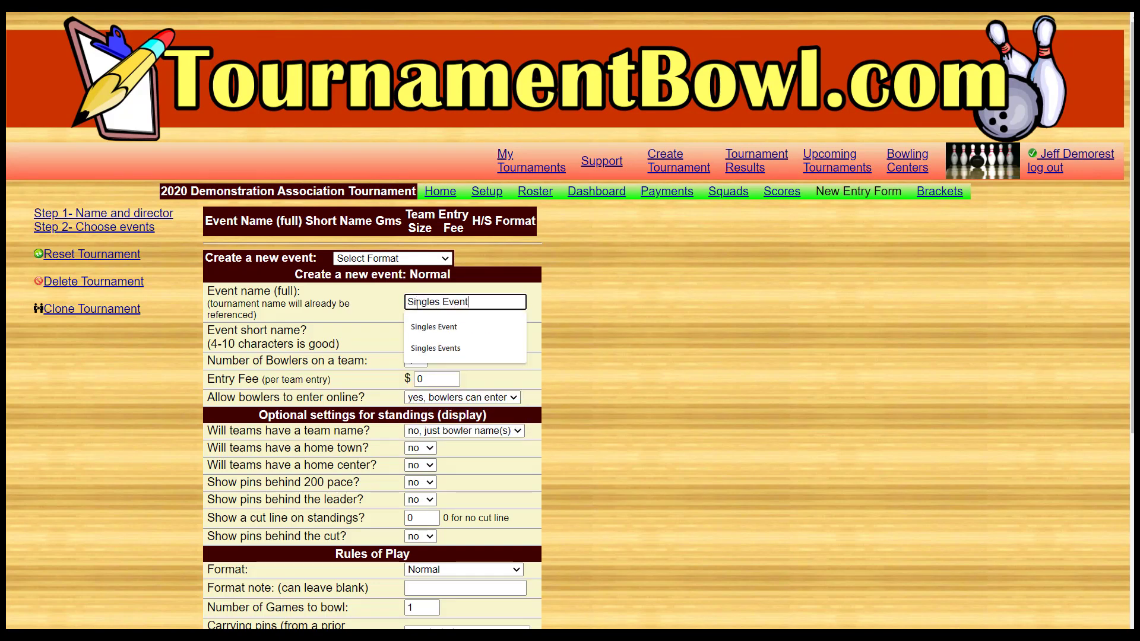
pyautogui.press('Tab')
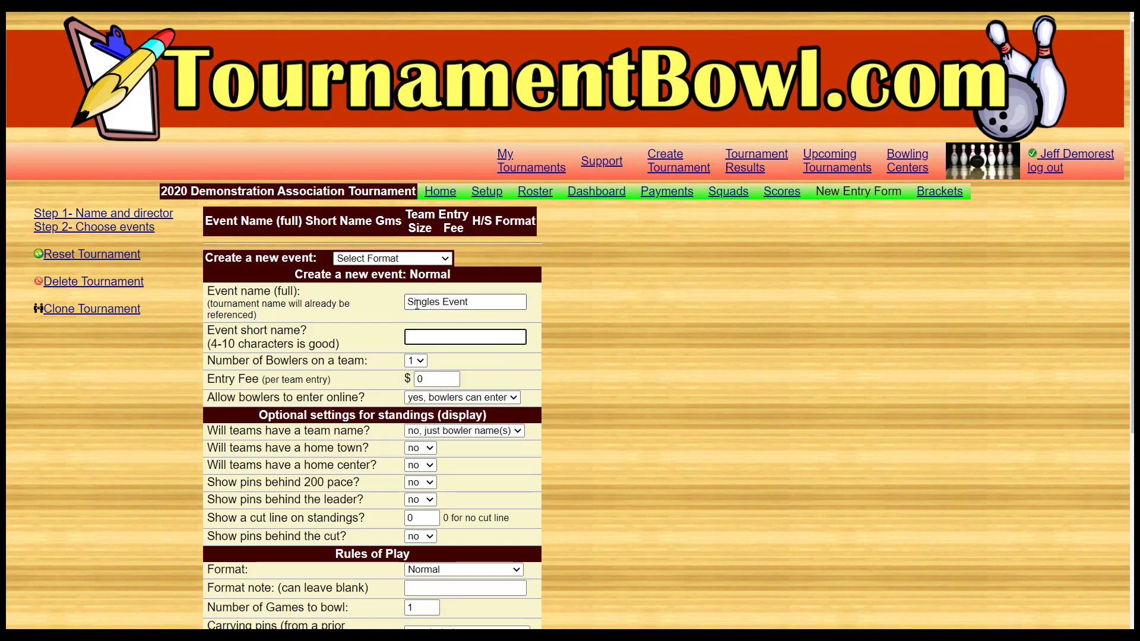
pyautogui.write('singles')
pyautogui.press('Tab')
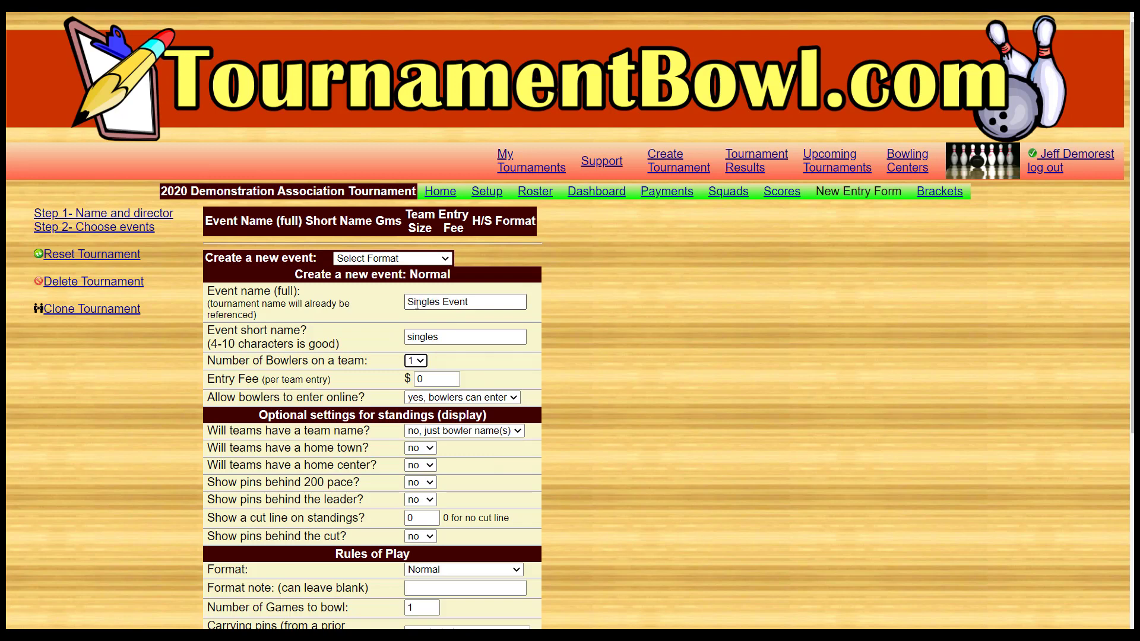
# - Set the singles event's entry fee to $30 and its number of games to bowl to 3
pyautogui.press('Tab')
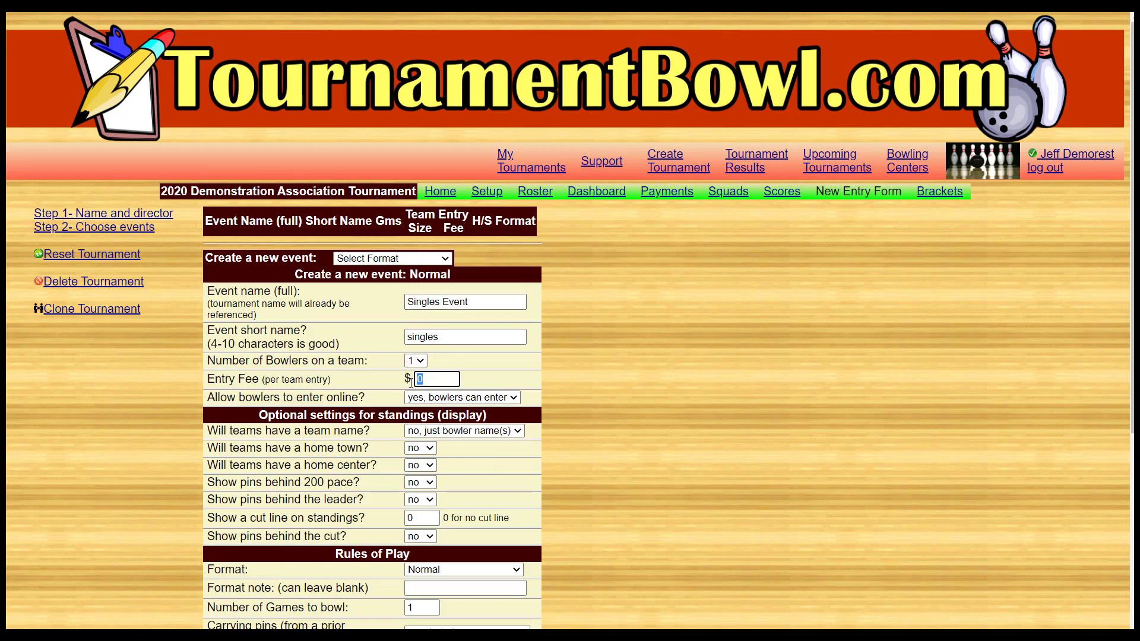
pyautogui.write('30')
pyautogui.scroll(-2, 309, 475)
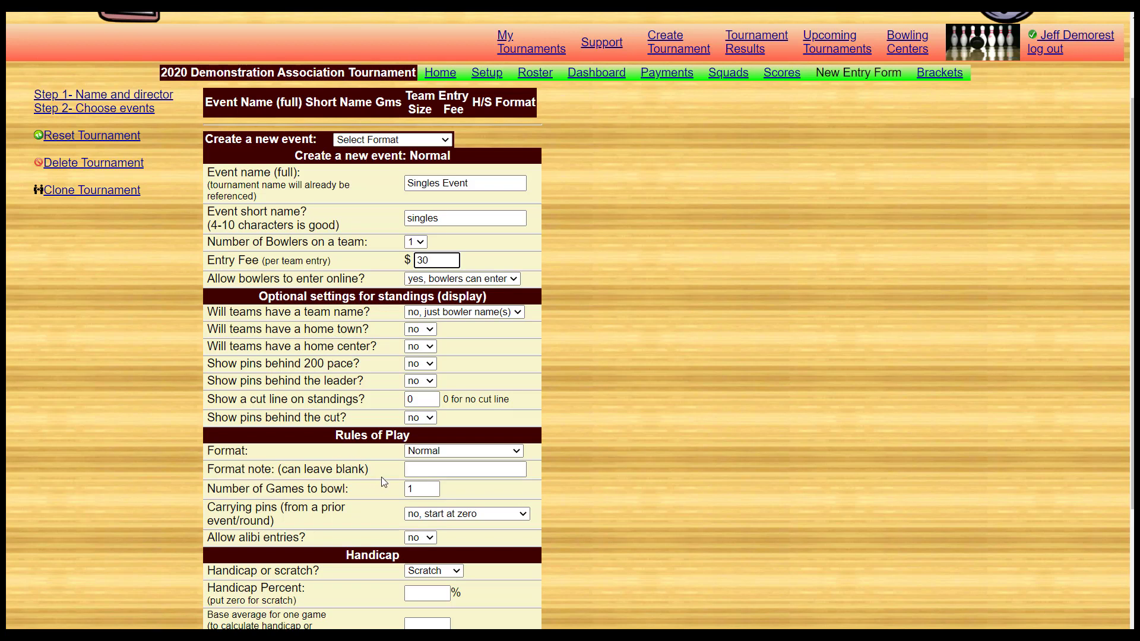
pyautogui.doubleClick(417, 493)
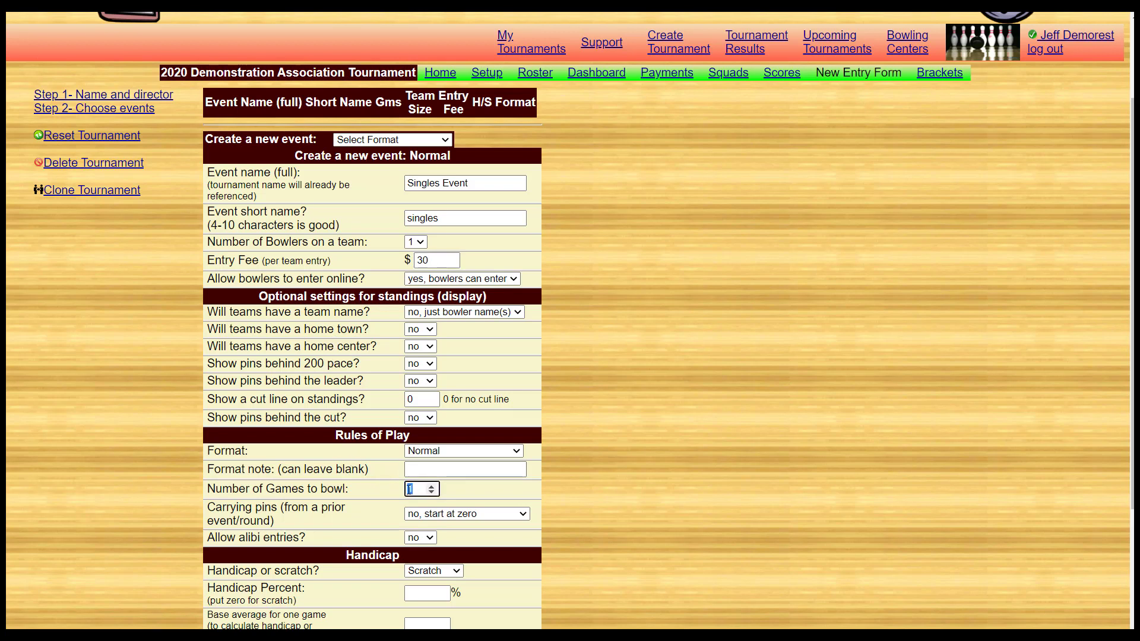
pyautogui.write('3')
# - Make the singles event a Handicap event with a handicap percent of 90 and a base average of 230
pyautogui.scroll(-2, 380, 515)
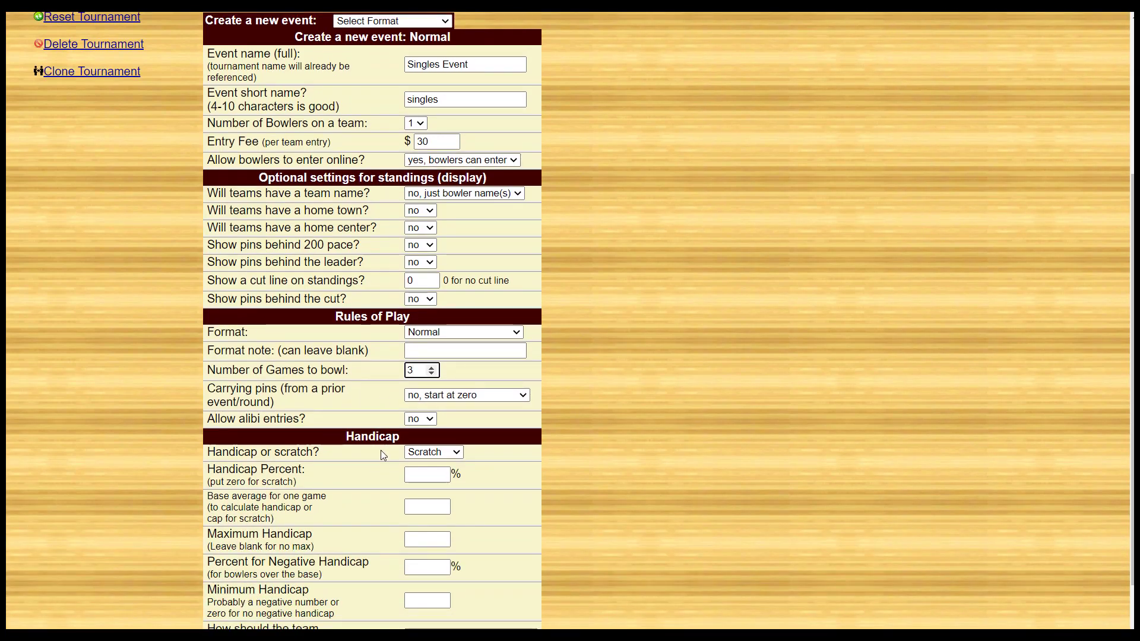
pyautogui.click(444, 456)
pyautogui.click(432, 478)
pyautogui.click(432, 476)
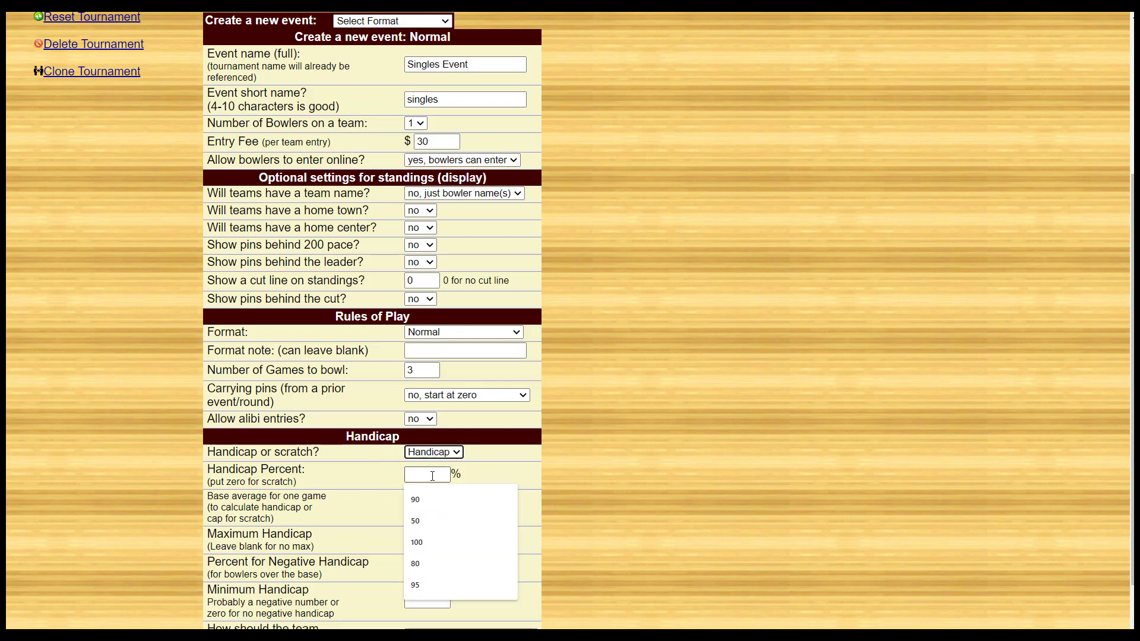
pyautogui.write('90')
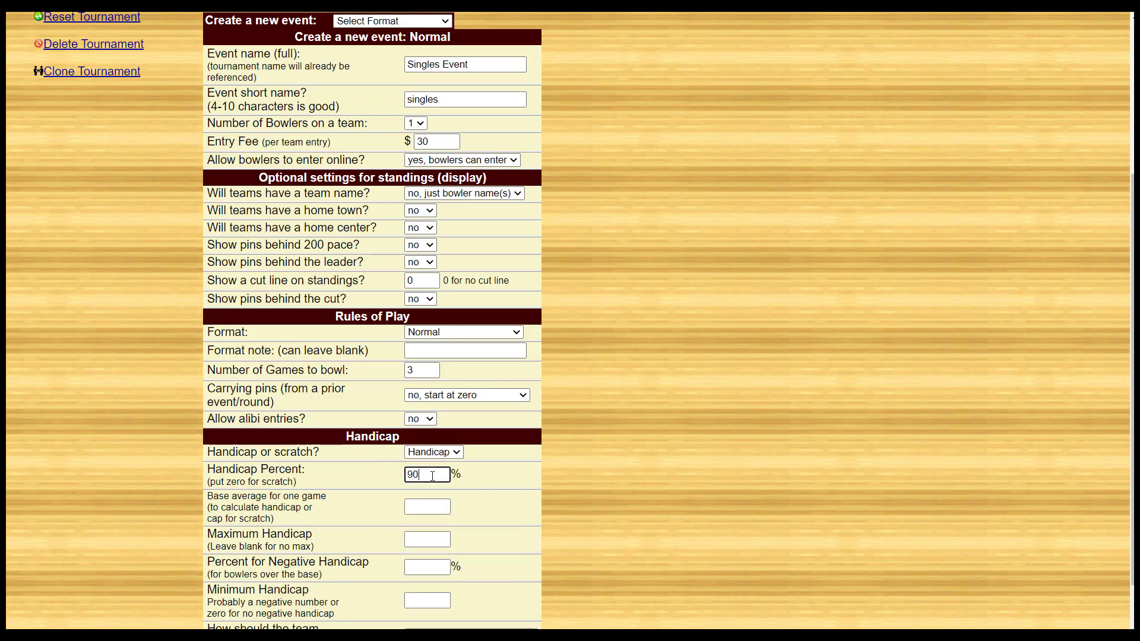
pyautogui.press('Tab')
pyautogui.write('23')
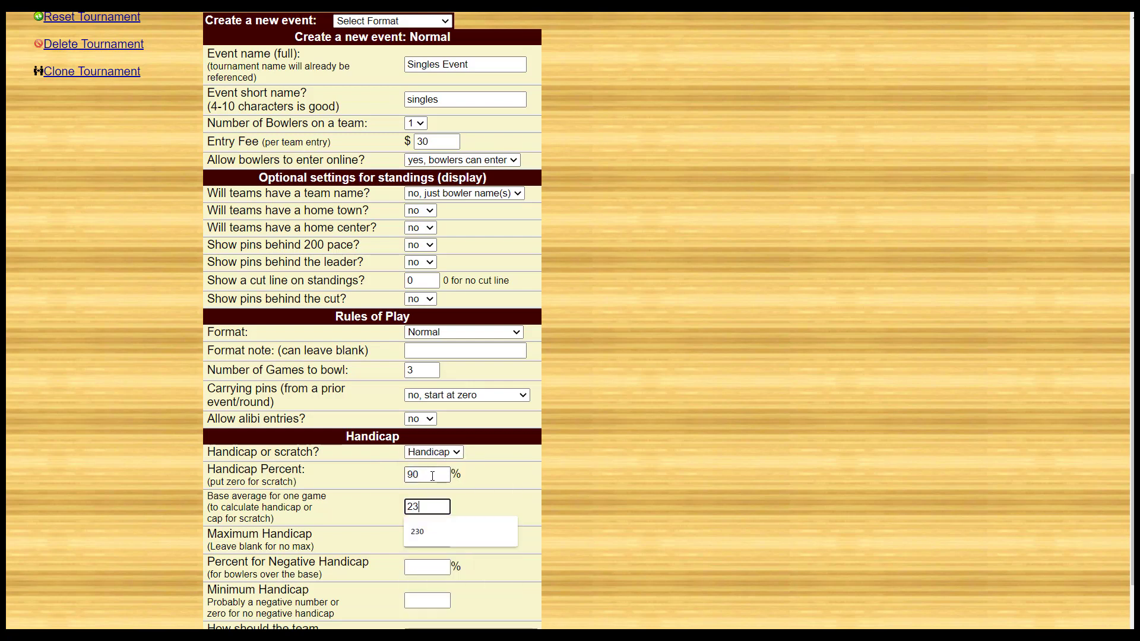
pyautogui.write('0')
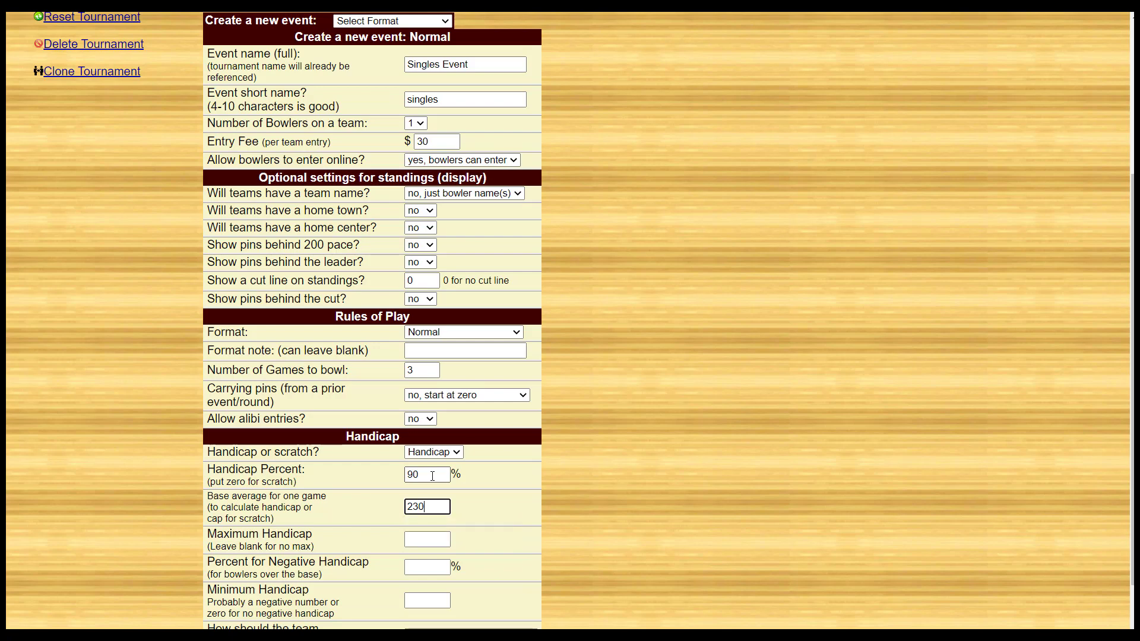
pyautogui.click(385, 534)
# - Keep the team handicap calculation on "Add up bowler handicaps" and create the singles event
pyautogui.scroll(-2, 488, 477)
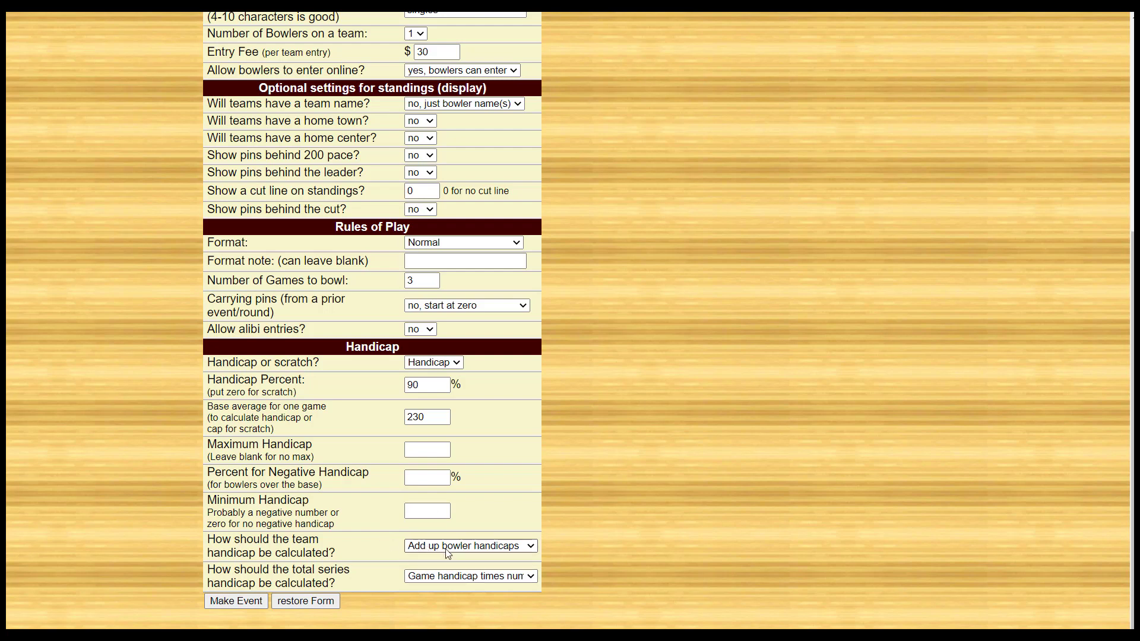
pyautogui.click(531, 547)
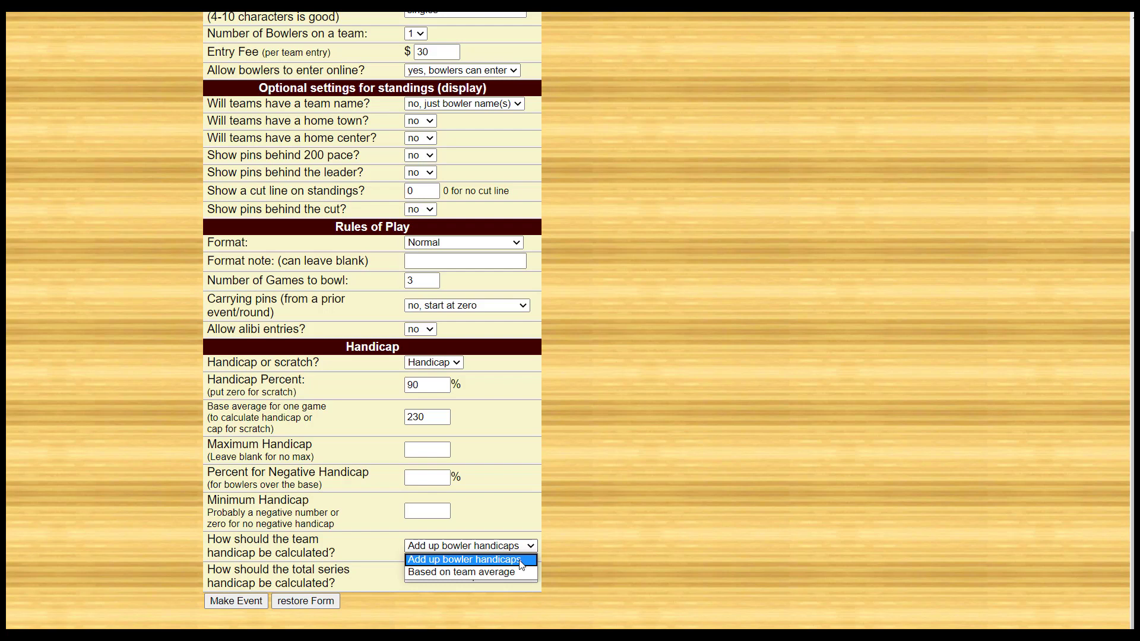
pyautogui.click(521, 564)
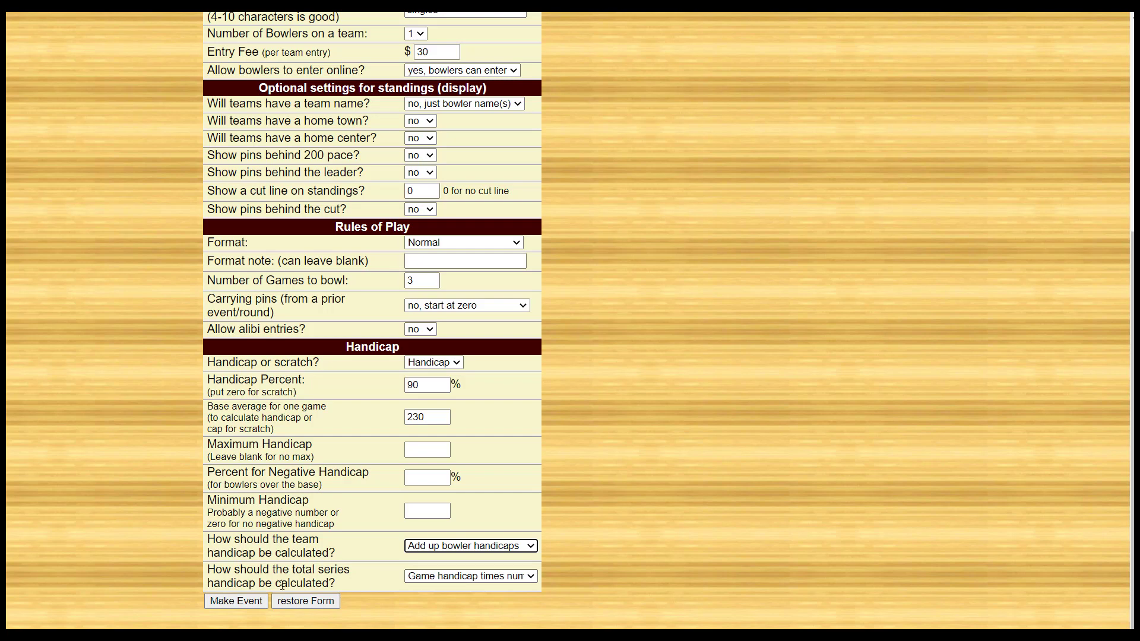
pyautogui.click(237, 601)
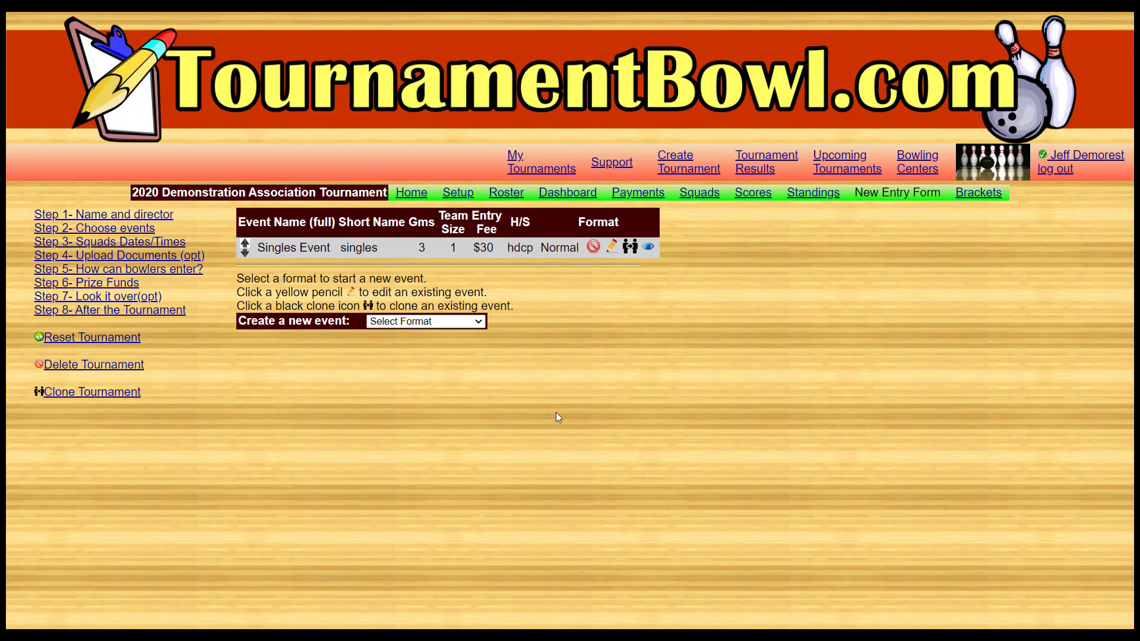
# - Start another Normal-format event named "Doubles Event" with the short name "doubles"
pyautogui.click(413, 322)
pyautogui.click(411, 348)
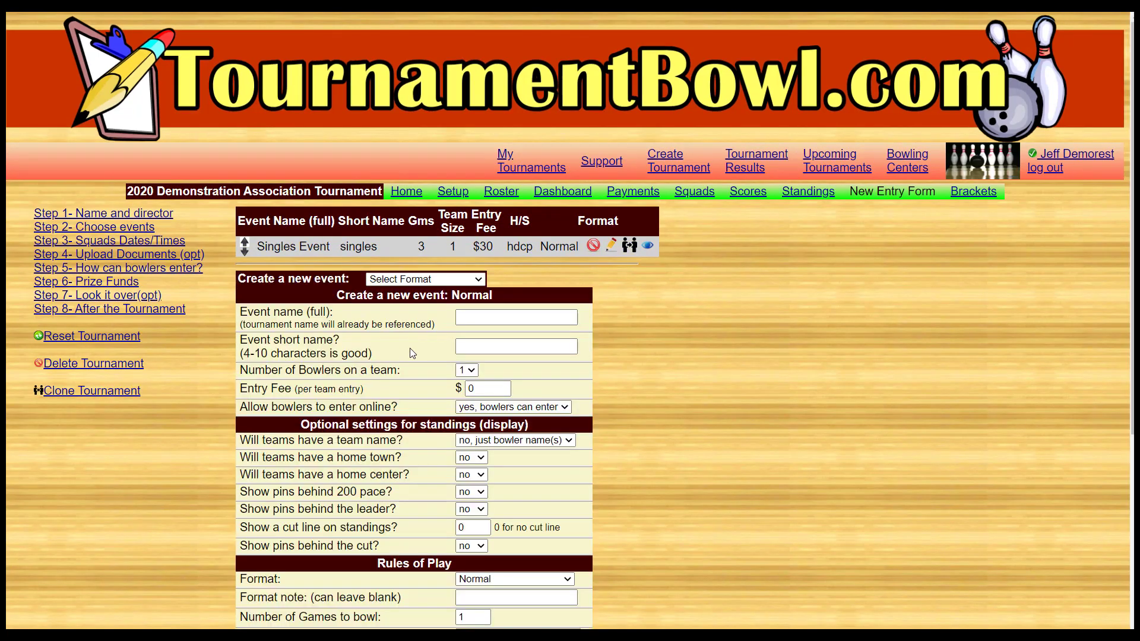
pyautogui.click(466, 322)
pyautogui.write('Double')
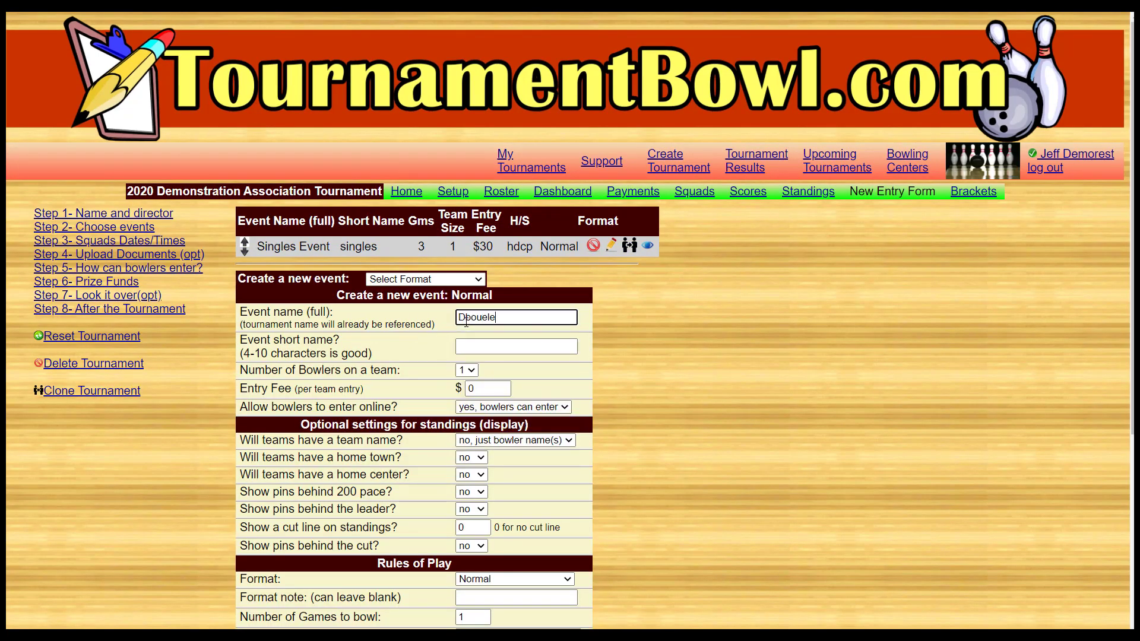
pyautogui.write('s')
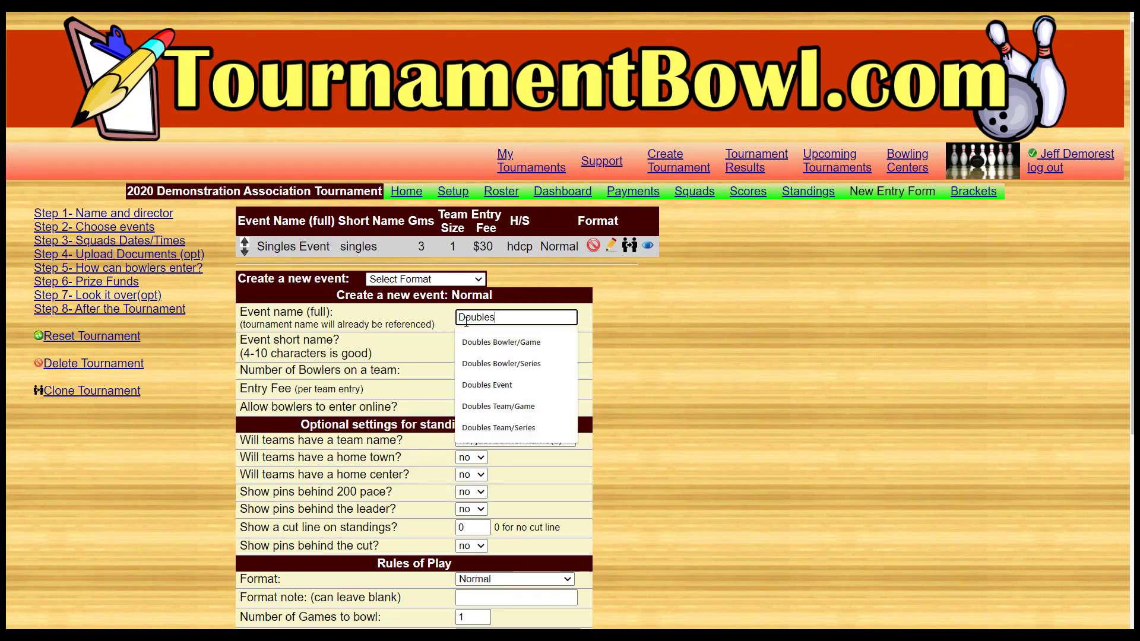
pyautogui.write(' Event')
pyautogui.press('Tab')
pyautogui.write('d')
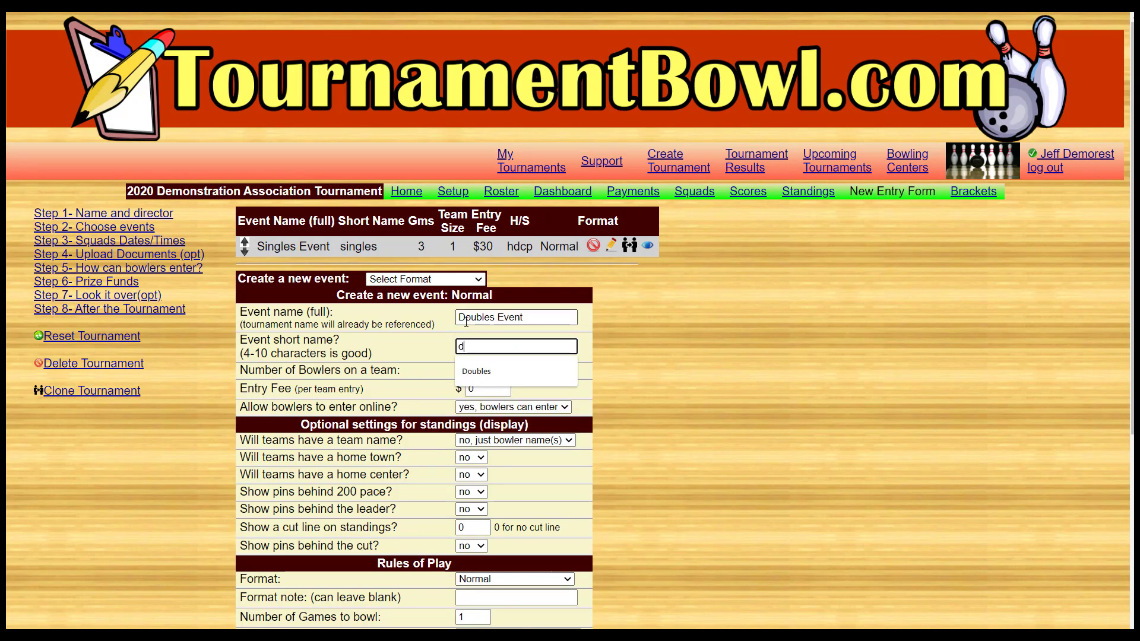
pyautogui.write('oubles')
# - Set the doubles event to 2 bowlers on a team with a $60 entry fee
pyautogui.press('Tab')
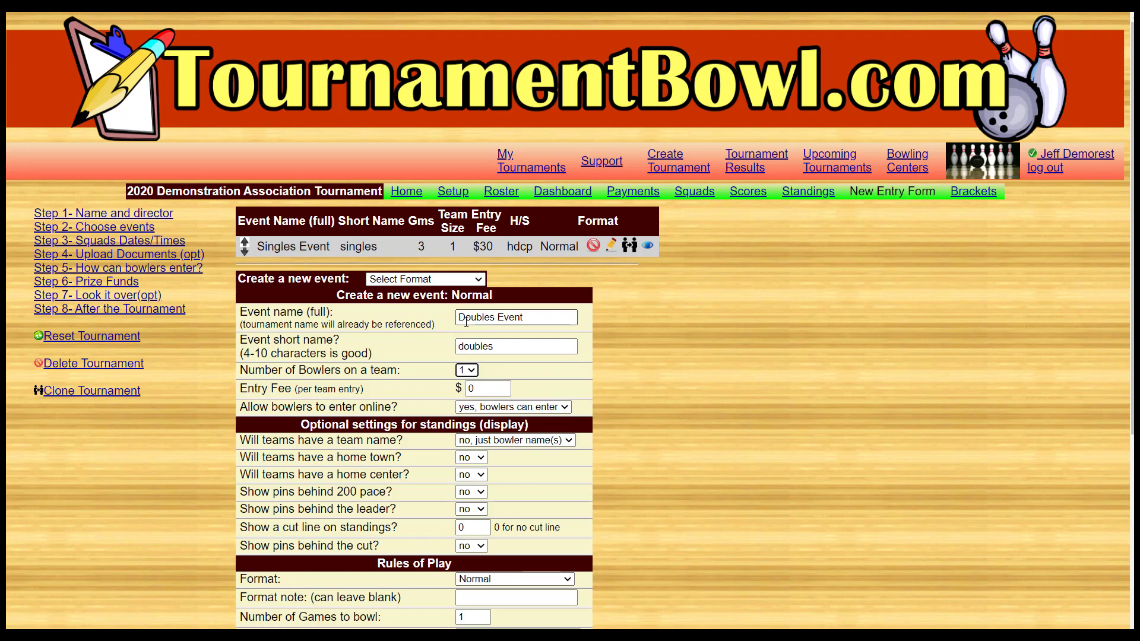
pyautogui.press('Tab')
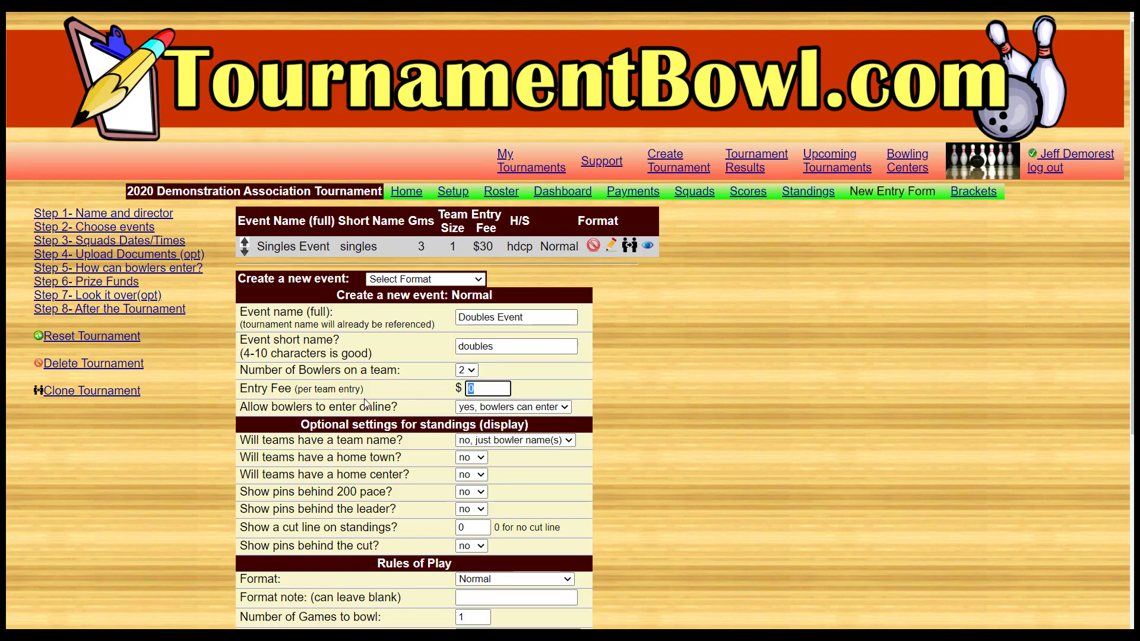
pyautogui.write('60')
pyautogui.click(384, 385)
pyautogui.scroll(-1, 423, 455)
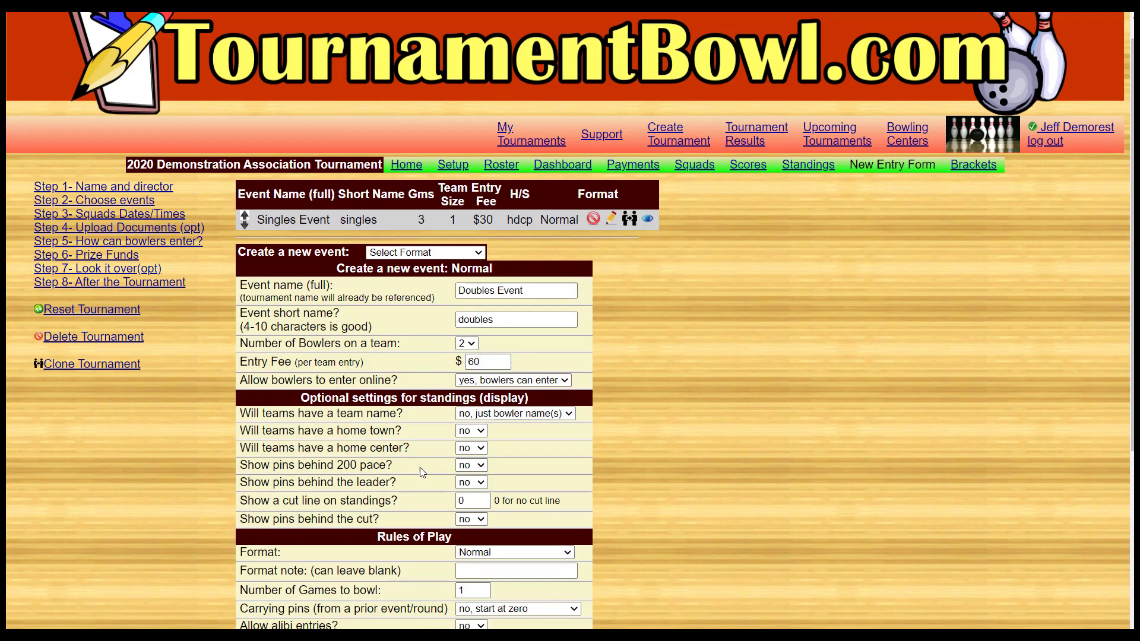
# - Set the number of games to bowl to 3 for the doubles event
pyautogui.scroll(-3, 419, 468)
pyautogui.doubleClick(461, 380)
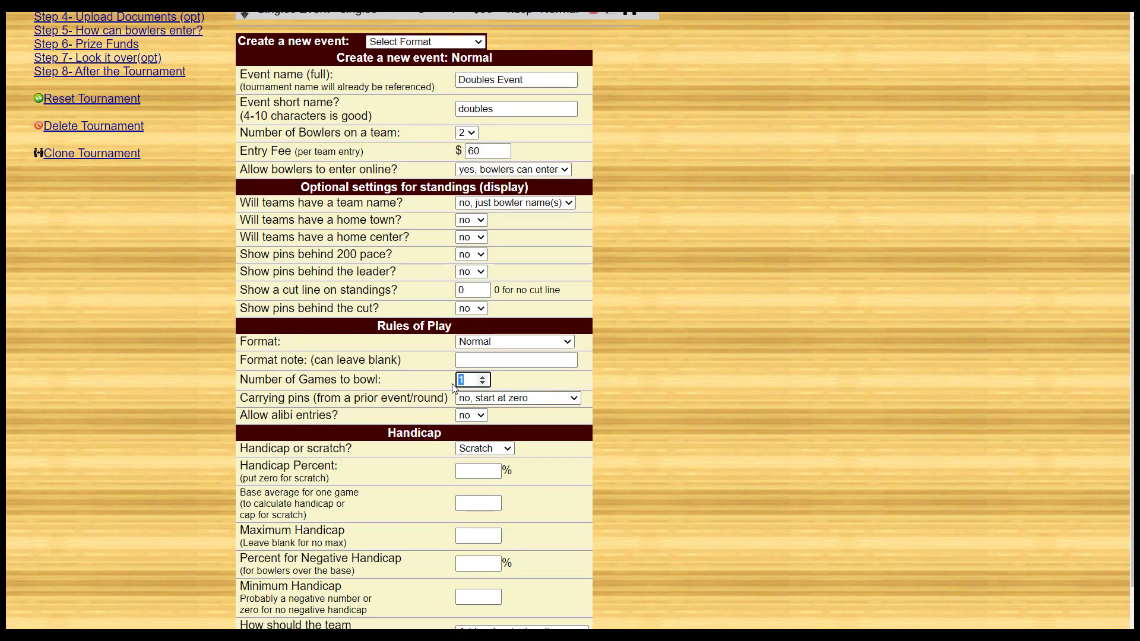
pyautogui.write('3')
# - Make the doubles event a Handicap event with a handicap percent of 90 and a base average of 230
pyautogui.click(501, 451)
pyautogui.click(498, 474)
pyautogui.click(480, 472)
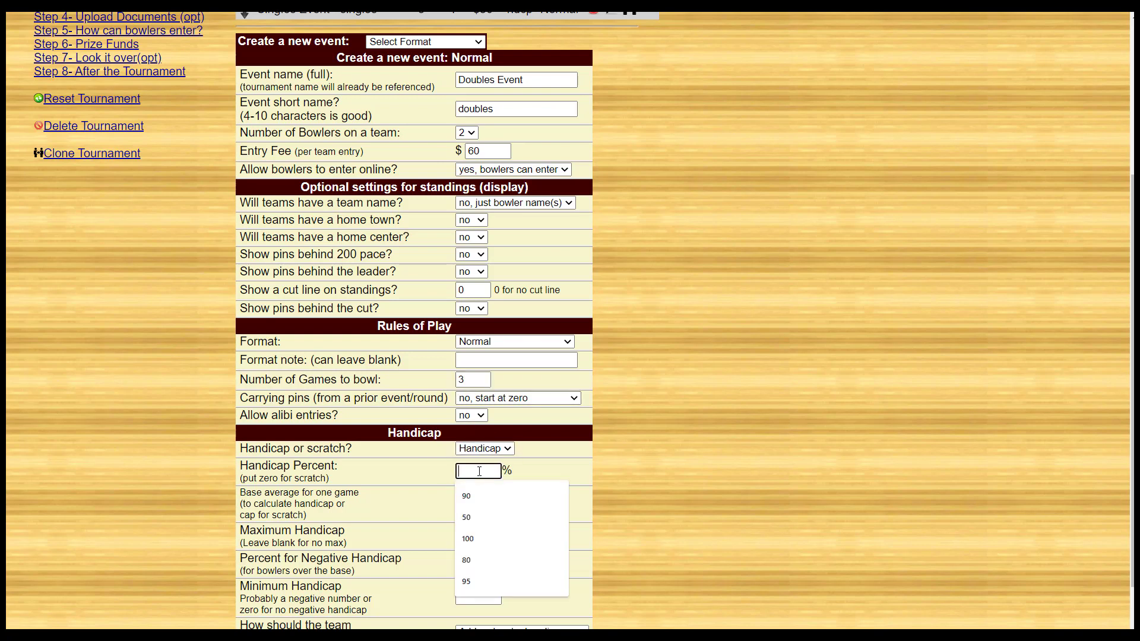
pyautogui.write('90')
pyautogui.press('Tab')
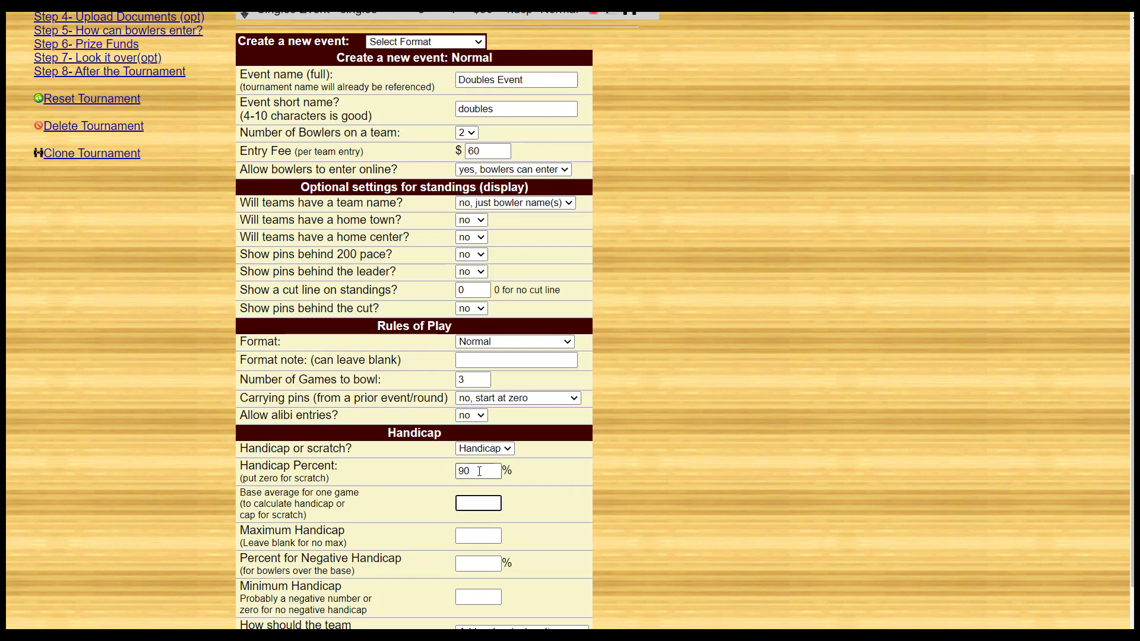
pyautogui.write('230')
pyautogui.click(415, 515)
# - Try calculating the doubles team handicap as "Based on team average" with a base average of 460
pyautogui.scroll(-2, 422, 522)
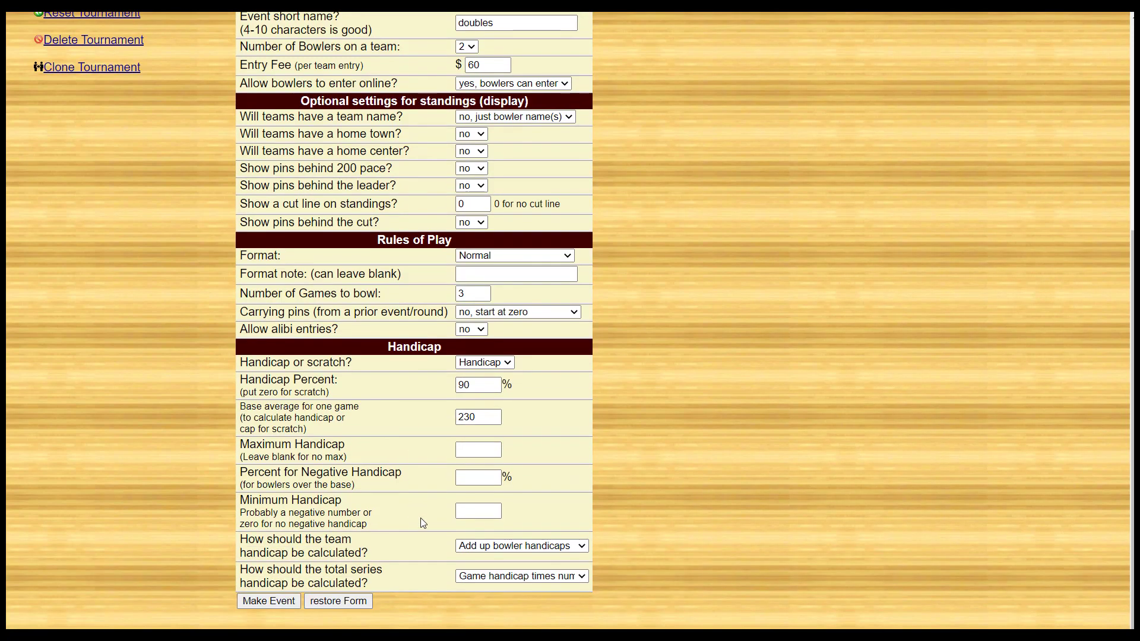
pyautogui.click(490, 548)
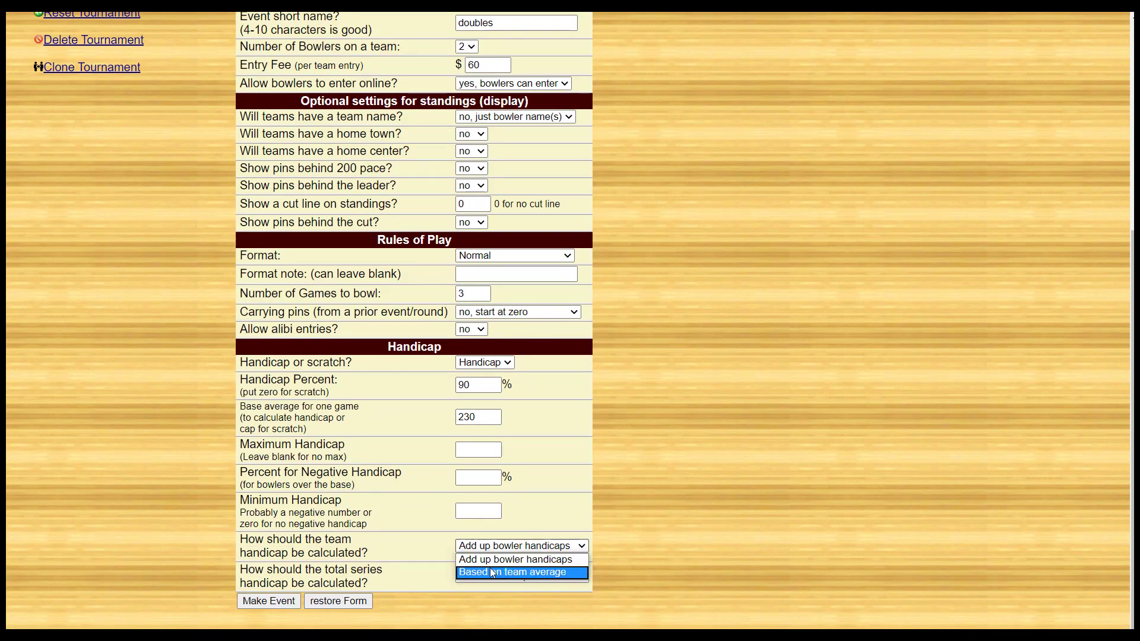
pyautogui.click(466, 572)
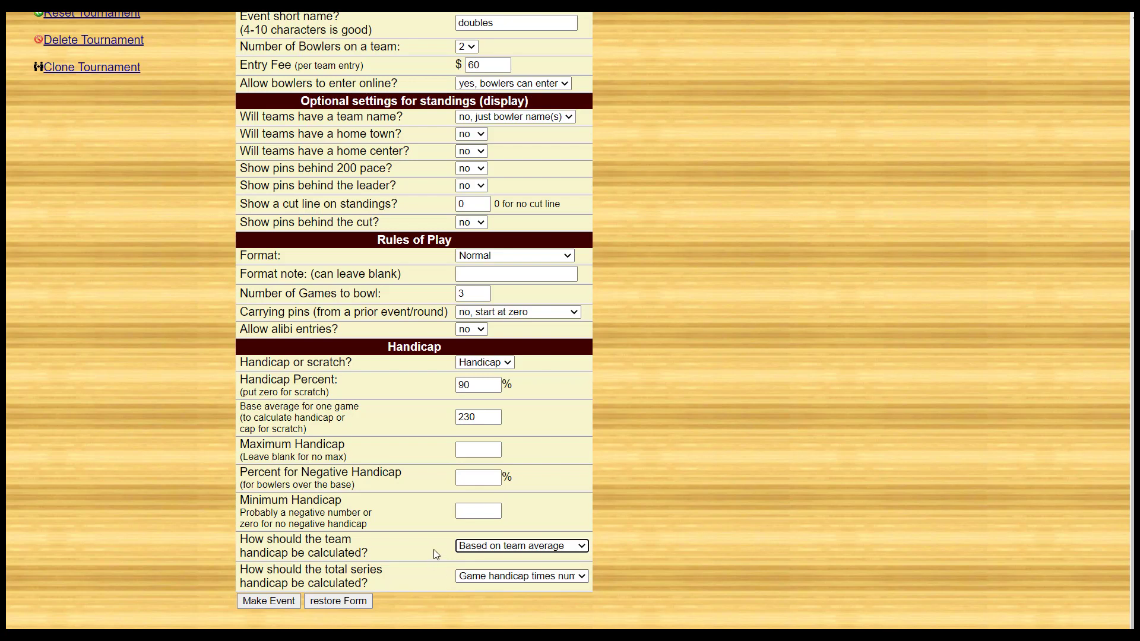
pyautogui.doubleClick(456, 418)
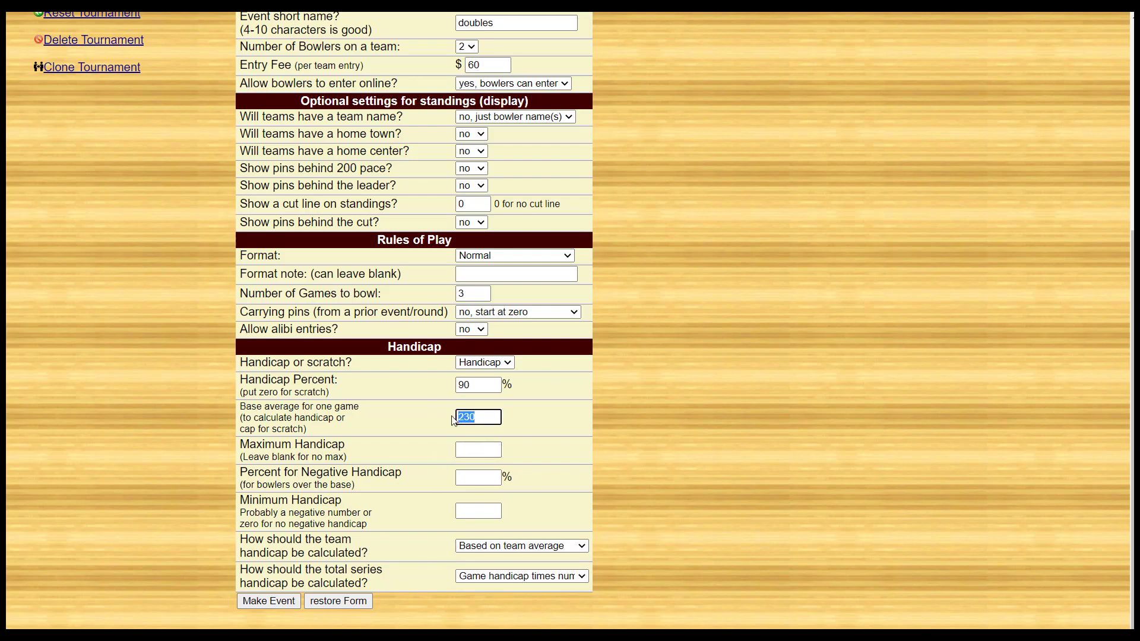
pyautogui.write('460')
# - Create the doubles event with a base average of 230 and the team handicap calculated by "Add up bowler handicaps"
pyautogui.press('BackSpace')
pyautogui.press('BackSpace')
pyautogui.press('BackSpace')
pyautogui.write('2')
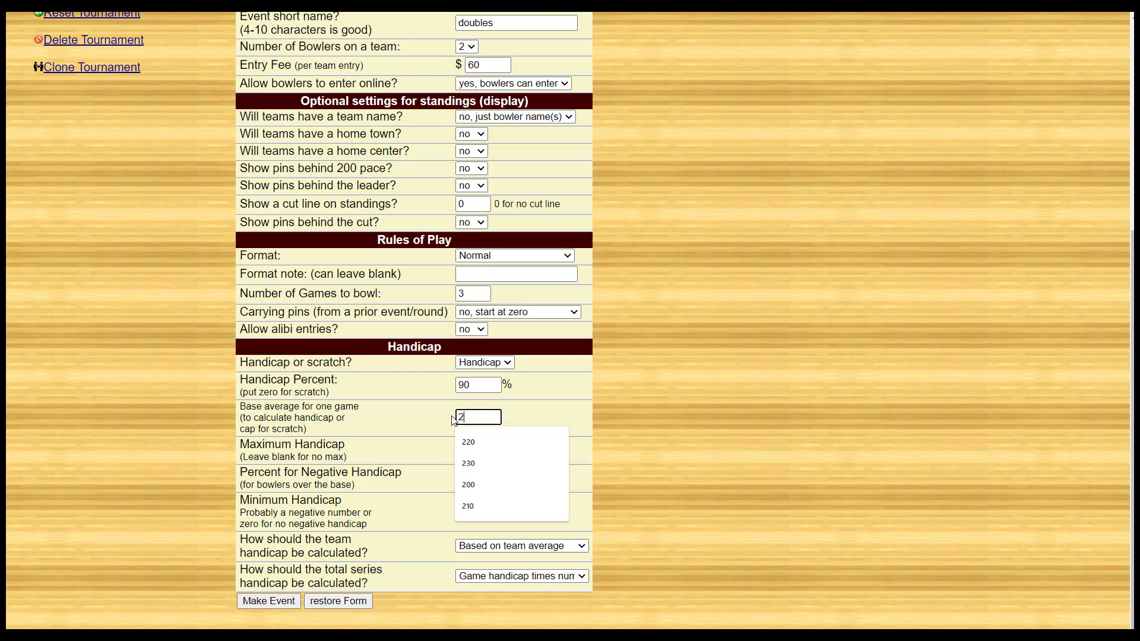
pyautogui.write('30')
pyautogui.click(522, 547)
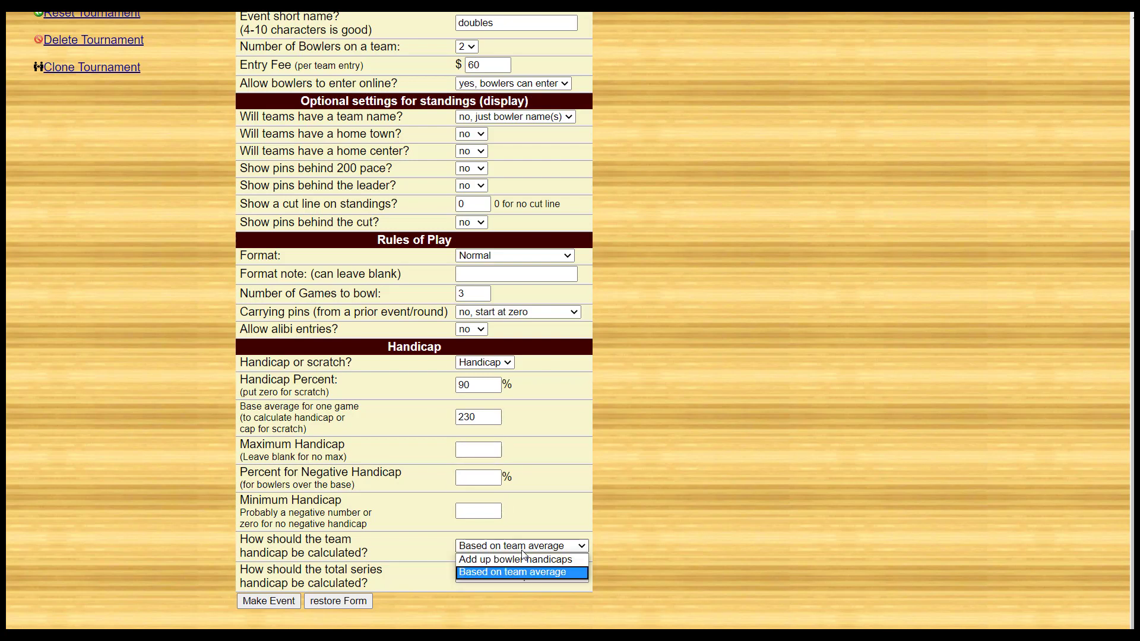
pyautogui.click(521, 558)
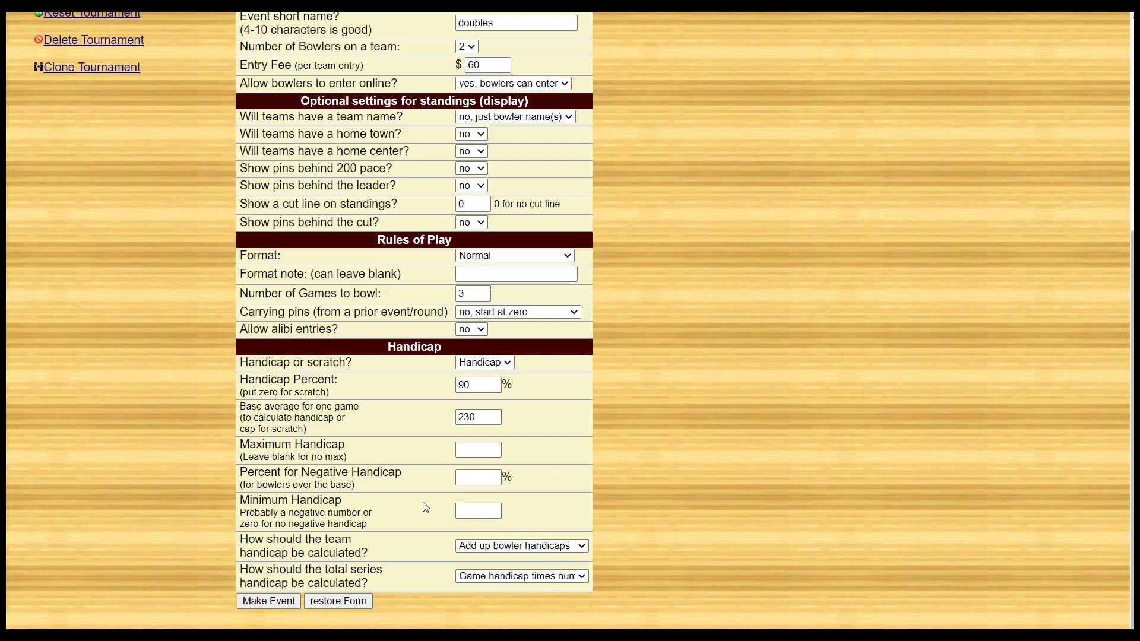
pyautogui.click(261, 602)
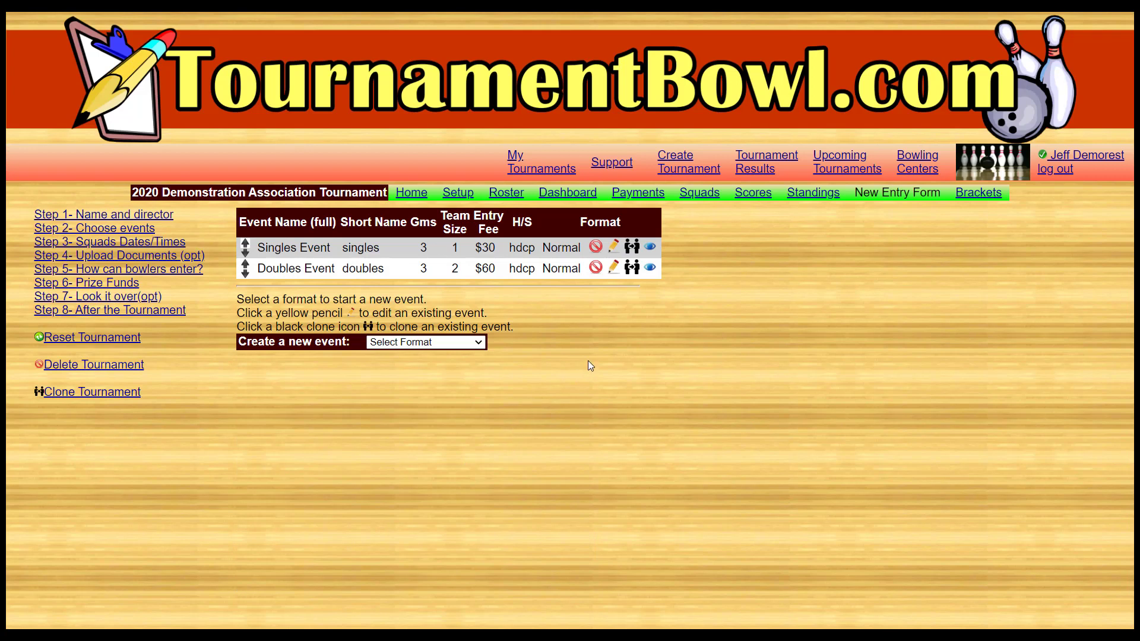
# - Clone the doubles event, naming the copy "Team Event" with the short name "team"
pyautogui.click(632, 269)
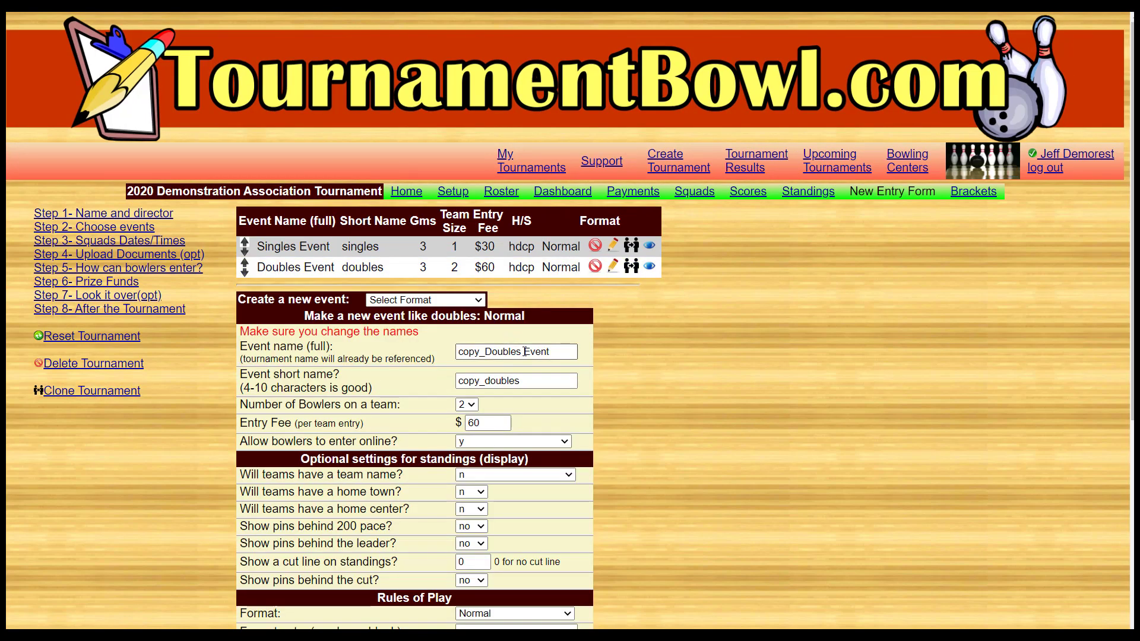
pyautogui.moveTo(521, 352); pyautogui.dragTo(458, 353)
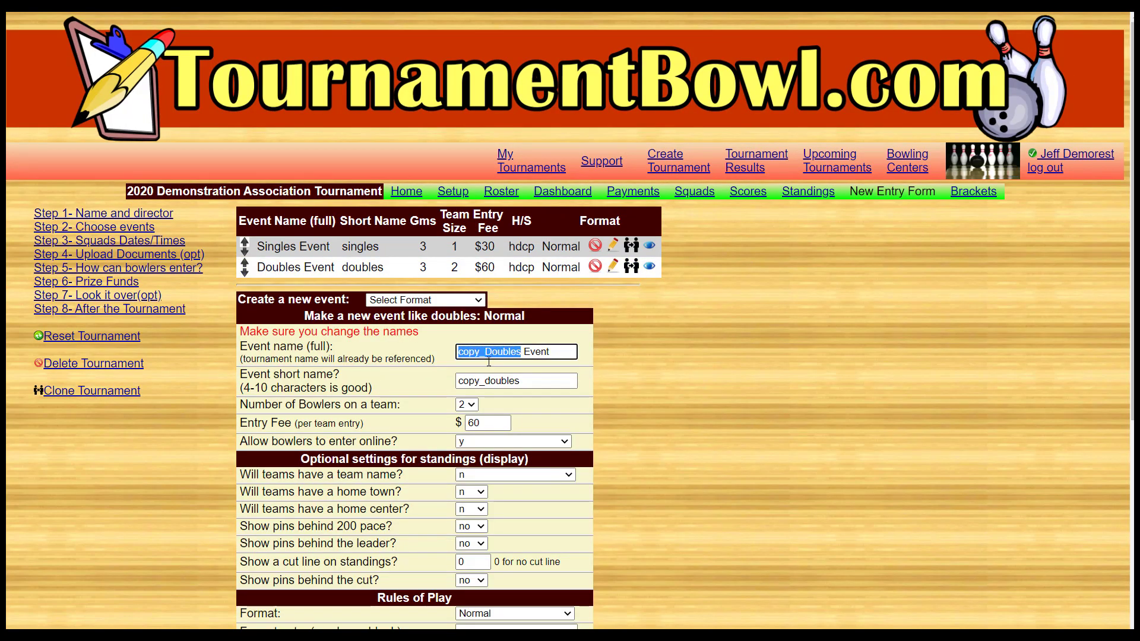
pyautogui.write('Team')
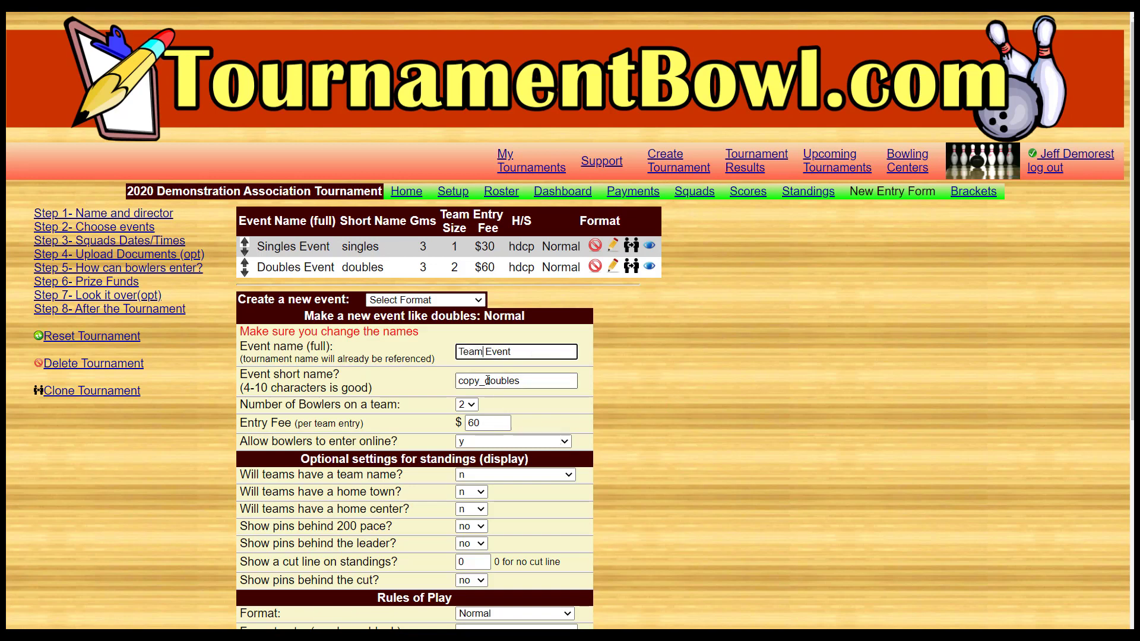
pyautogui.moveTo(485, 381); pyautogui.dragTo(449, 381)
pyautogui.press('BackSpace')
pyautogui.write('team')
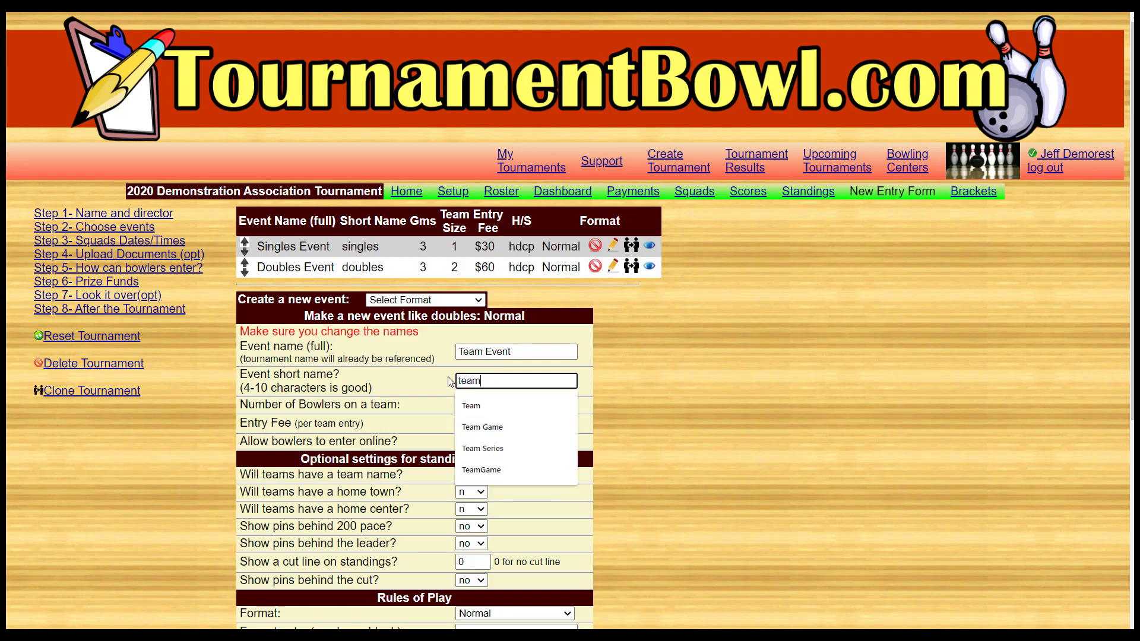
pyautogui.click(418, 380)
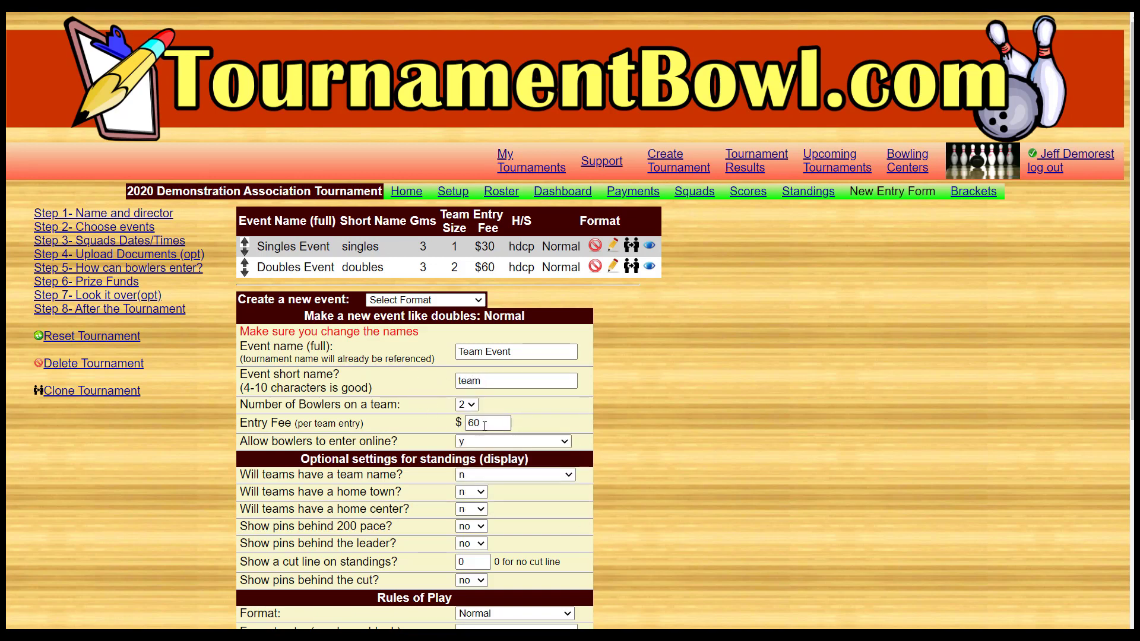
# - Set the team event's entry fee to $120 and create the event
pyautogui.doubleClick(460, 424)
pyautogui.write('120')
pyautogui.scroll(-3, 630, 442)
pyautogui.scroll(-2, 630, 444)
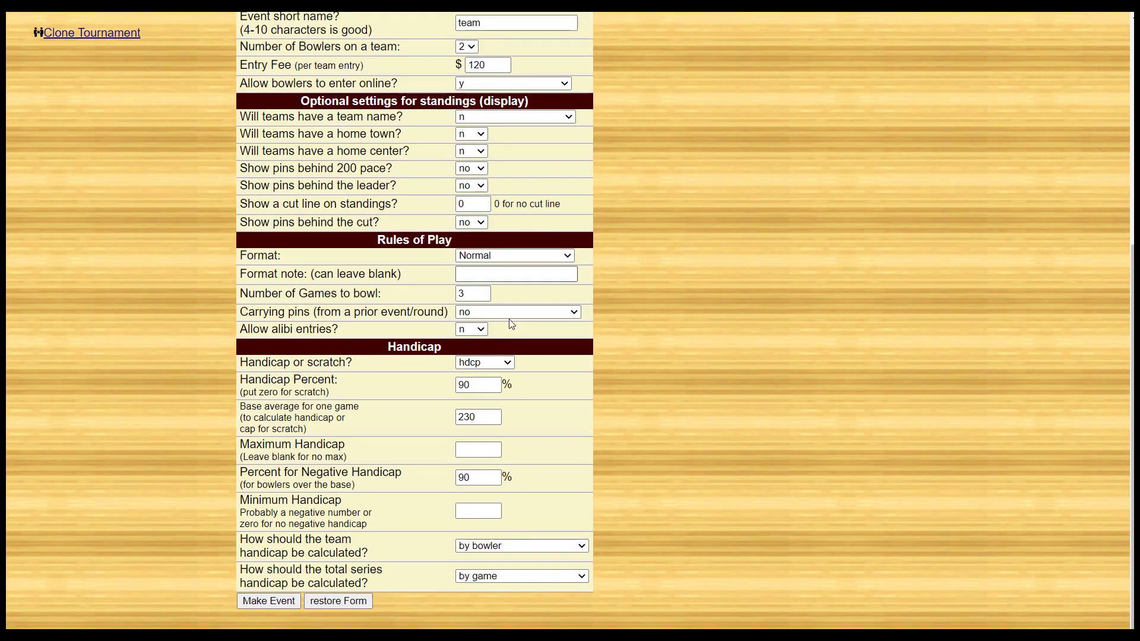
pyautogui.click(287, 601)
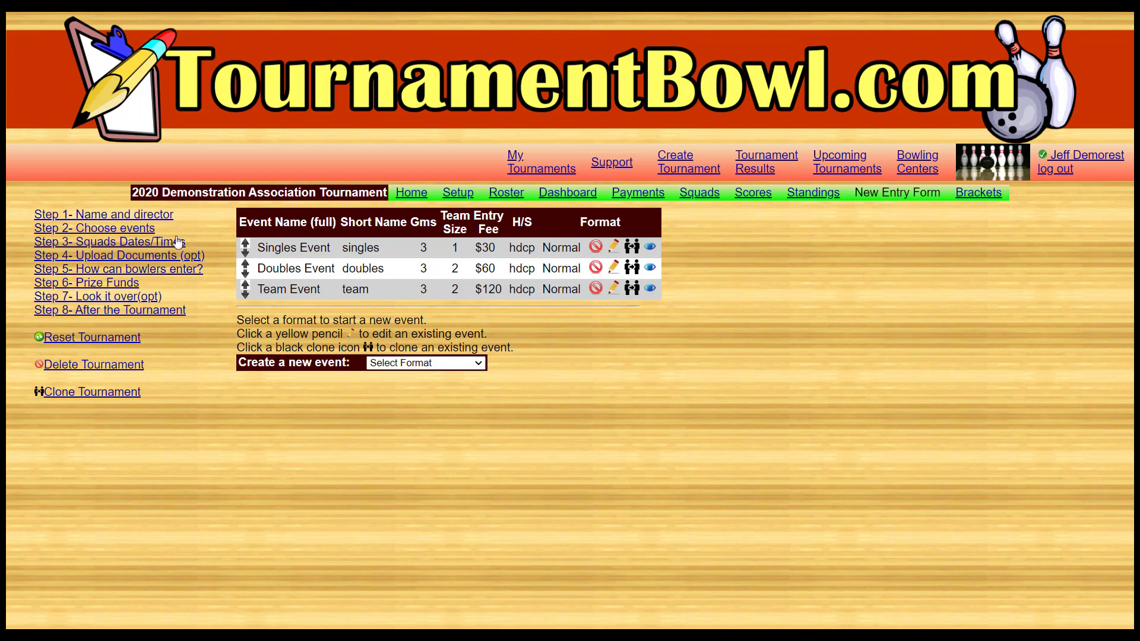
# - Start a squad in the squad dates and times setup, dated 7/17/2020 at 9:00am
pyautogui.click(169, 242)
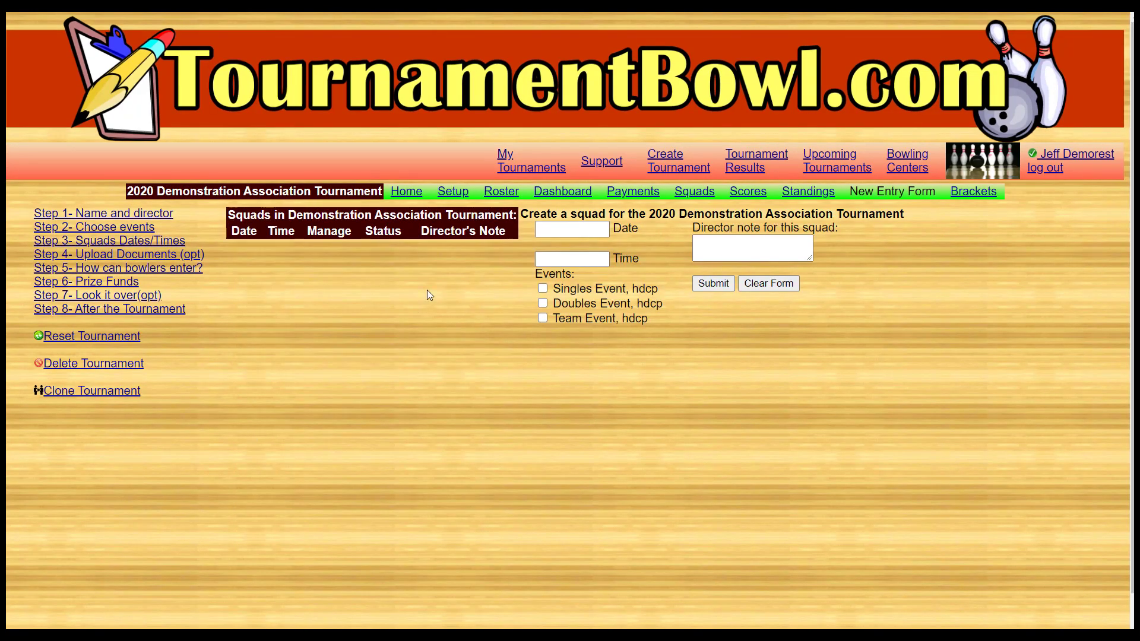
pyautogui.click(568, 231)
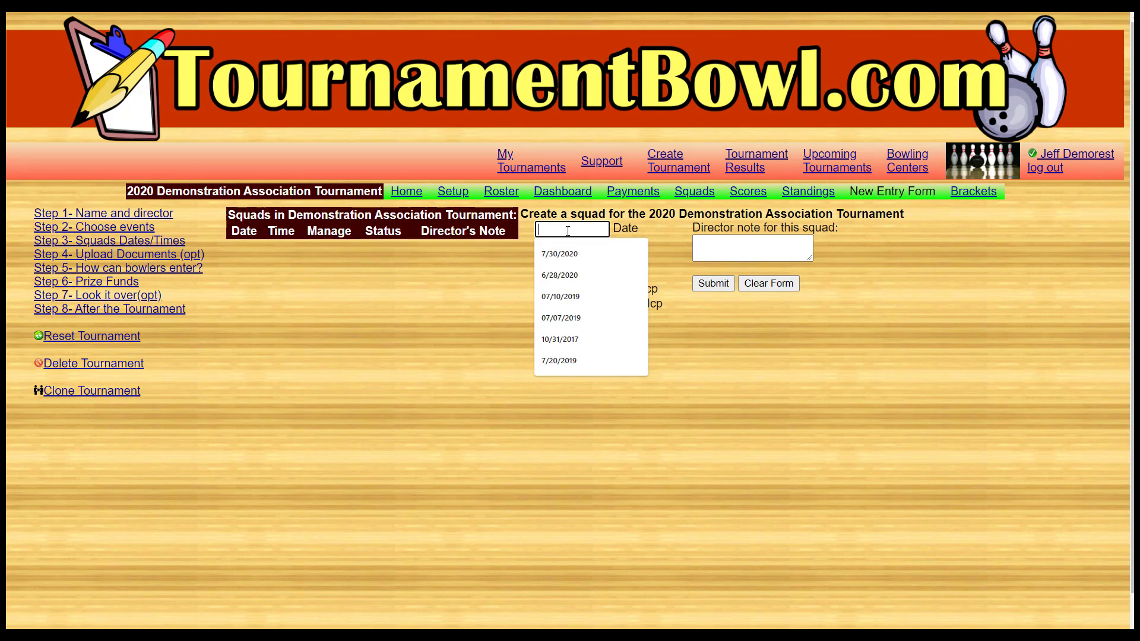
pyautogui.write('7/17/')
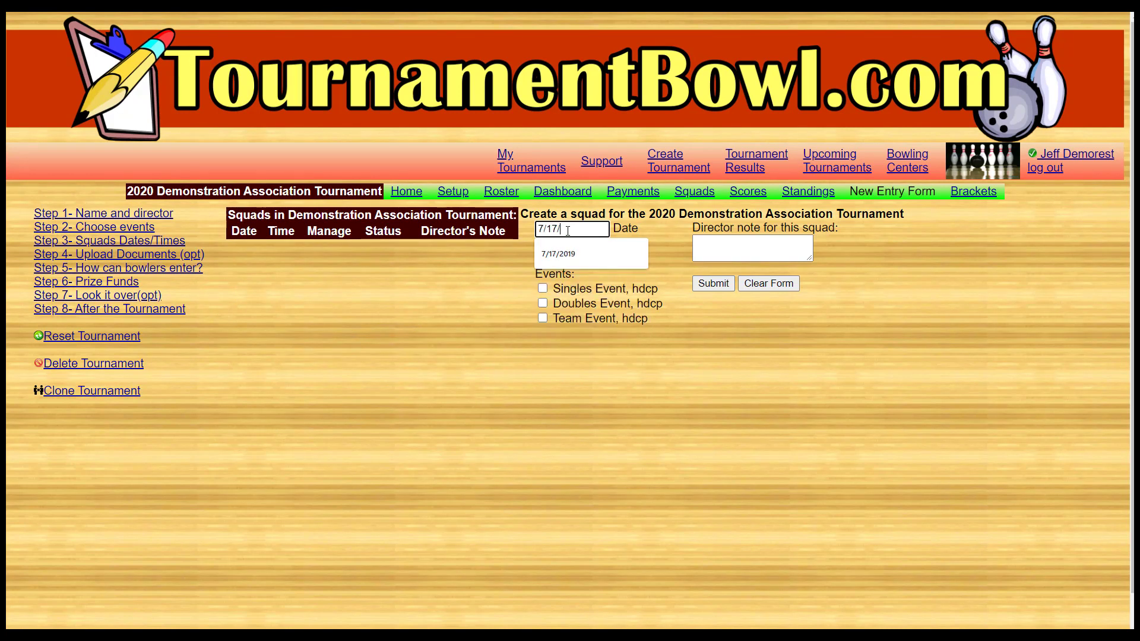
pyautogui.write('2020')
pyautogui.click(571, 259)
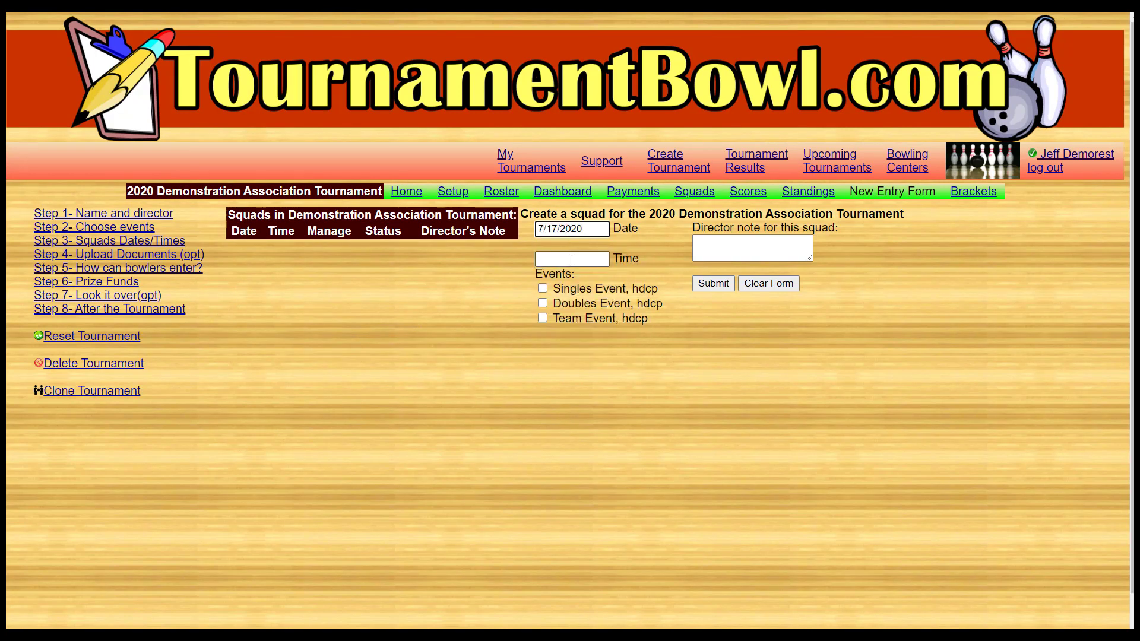
pyautogui.write('9')
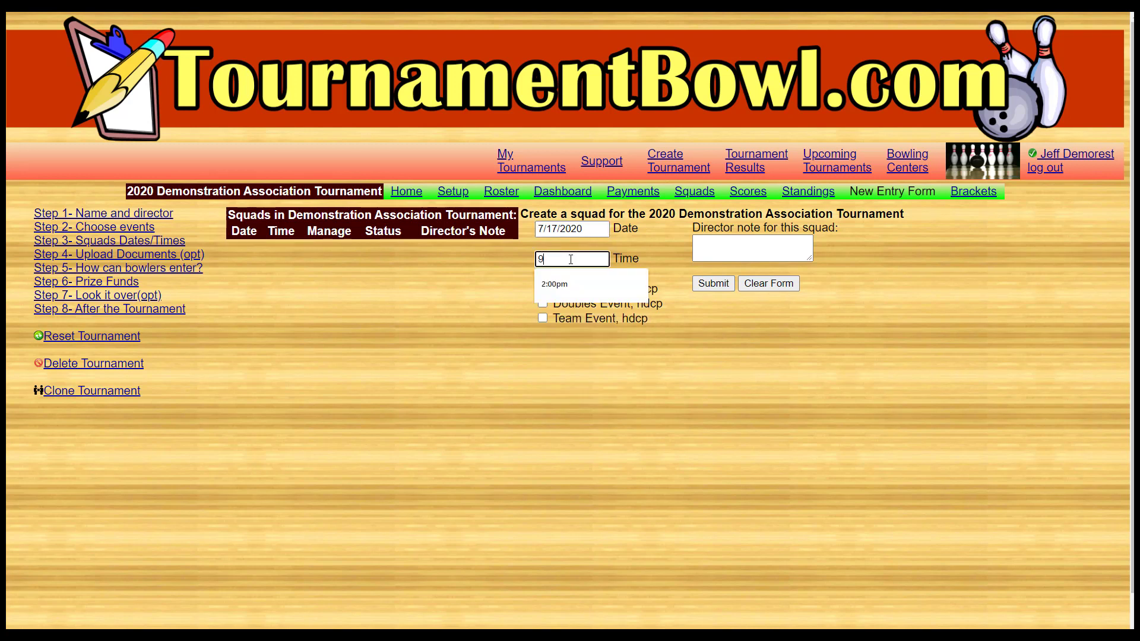
pyautogui.write(':00am')
pyautogui.press('Tab')
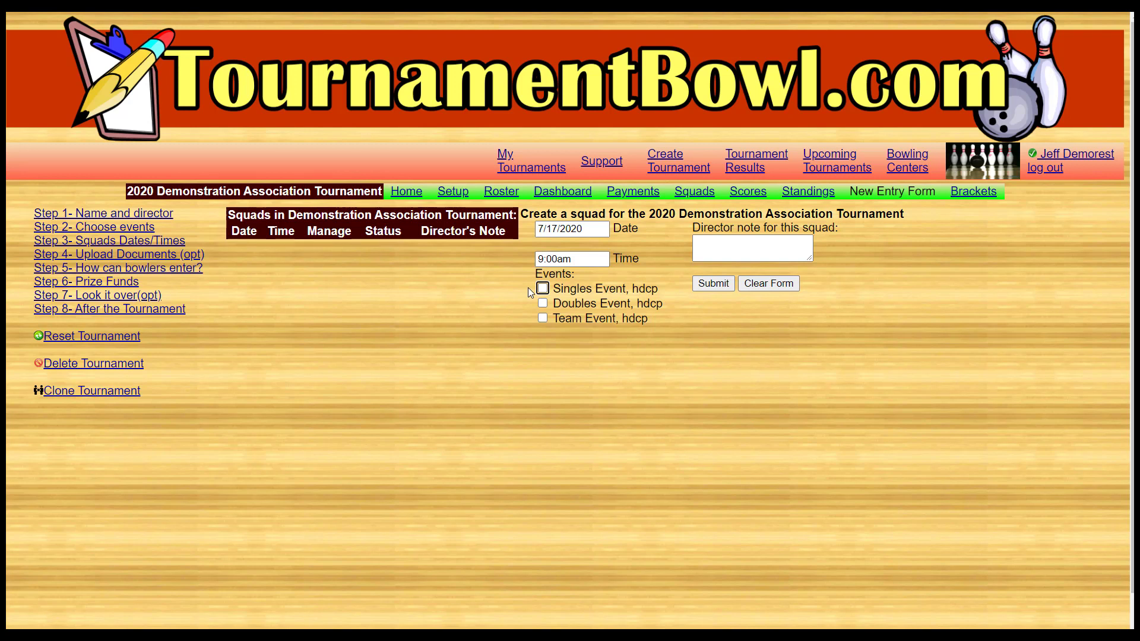
# - Assign the Team Event to the squad and submit it with the director note "Check in 30 minutes ahead please"
pyautogui.click(543, 319)
pyautogui.click(720, 244)
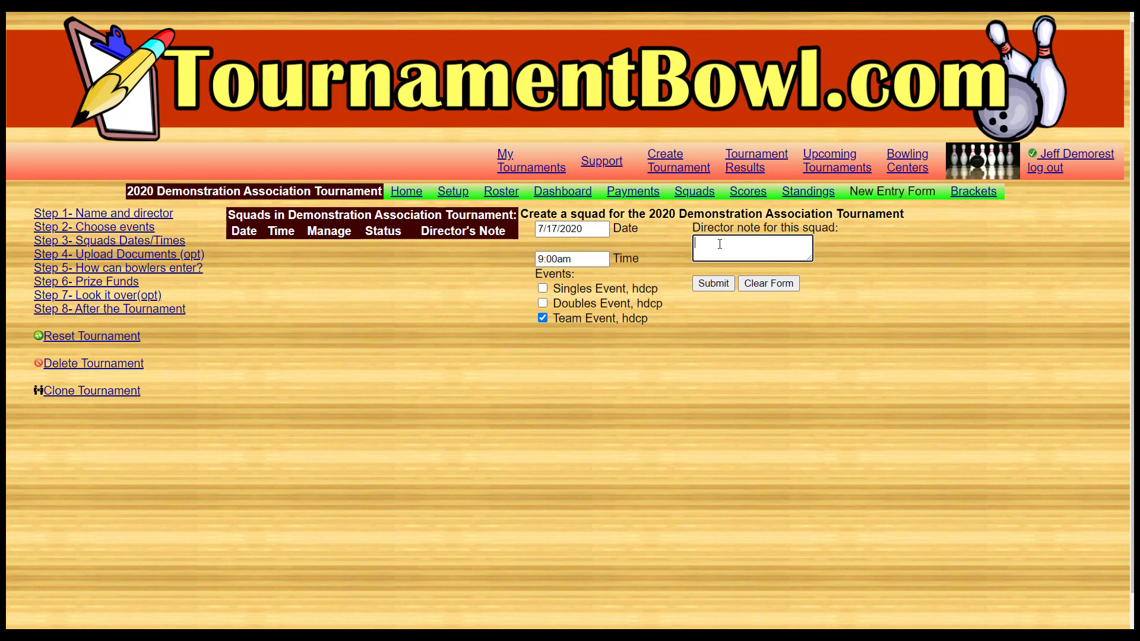
pyautogui.write('Check in 30 minutes ahead please')
pyautogui.click(714, 284)
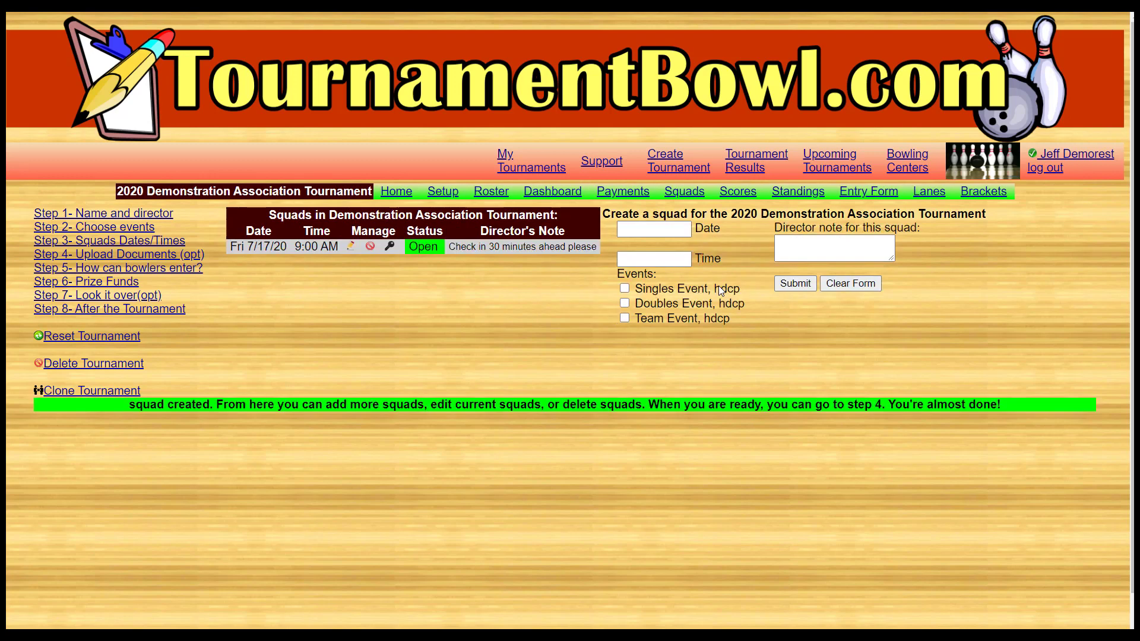
# - Fill in a second squad for 7/17/2020 at 10:30am with the Doubles Event selected
pyautogui.click(652, 230)
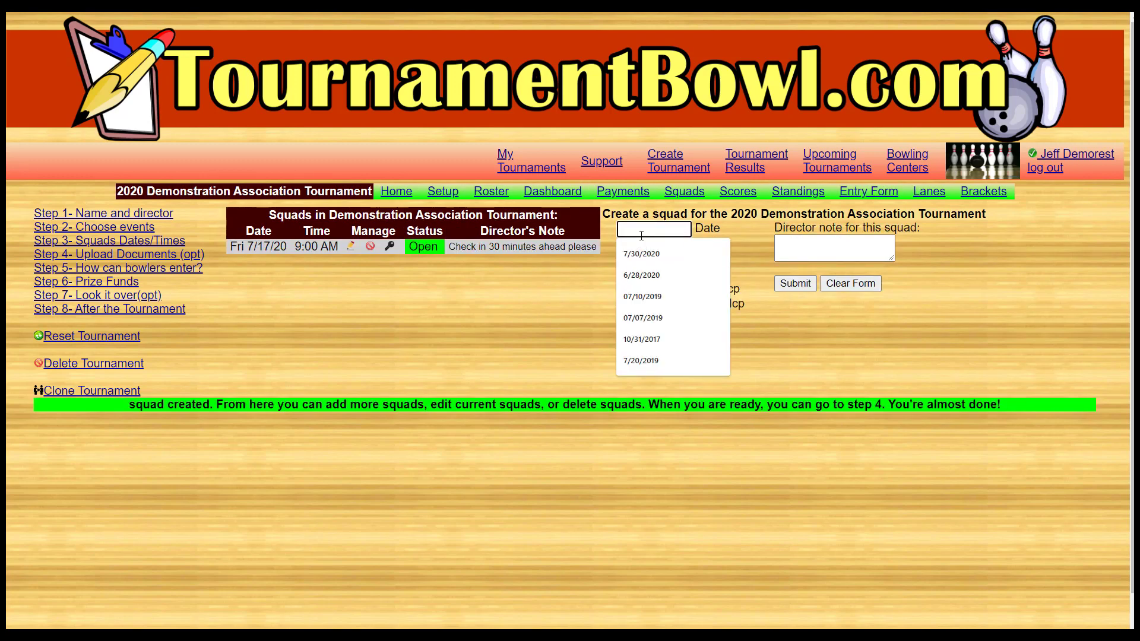
pyautogui.write('7/17/2020')
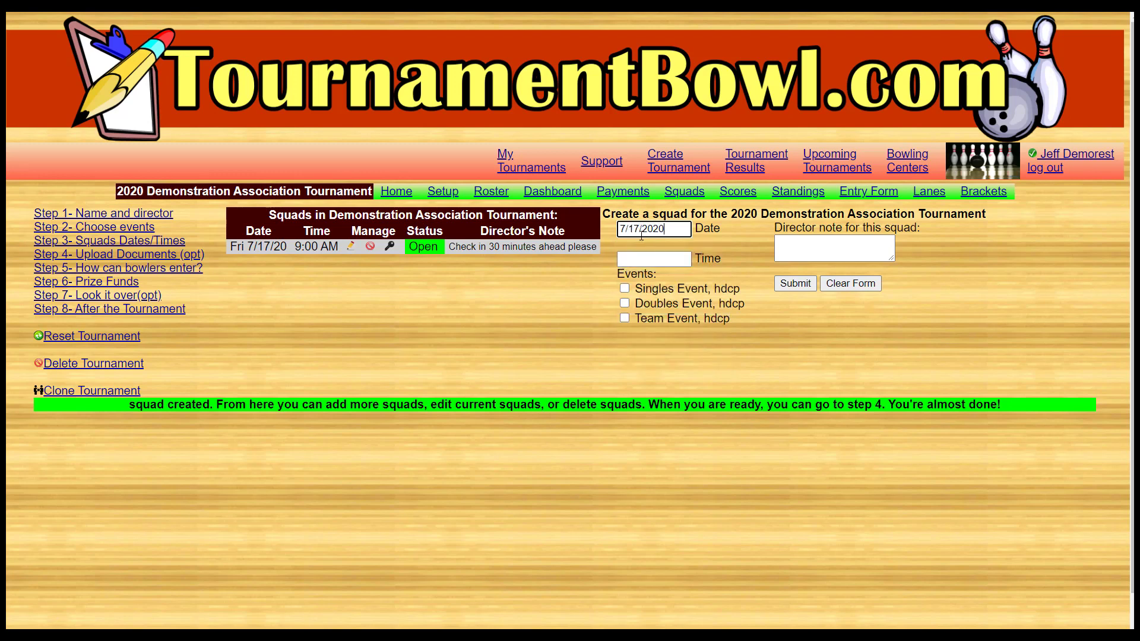
pyautogui.press('Tab')
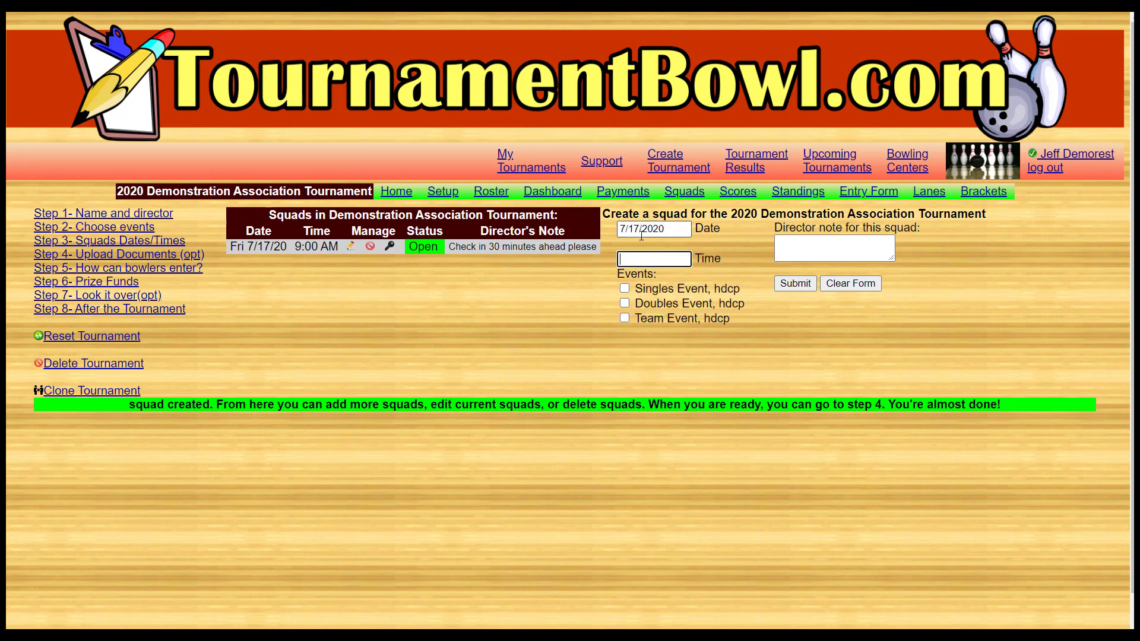
pyautogui.write('10:30')
pyautogui.click(624, 302)
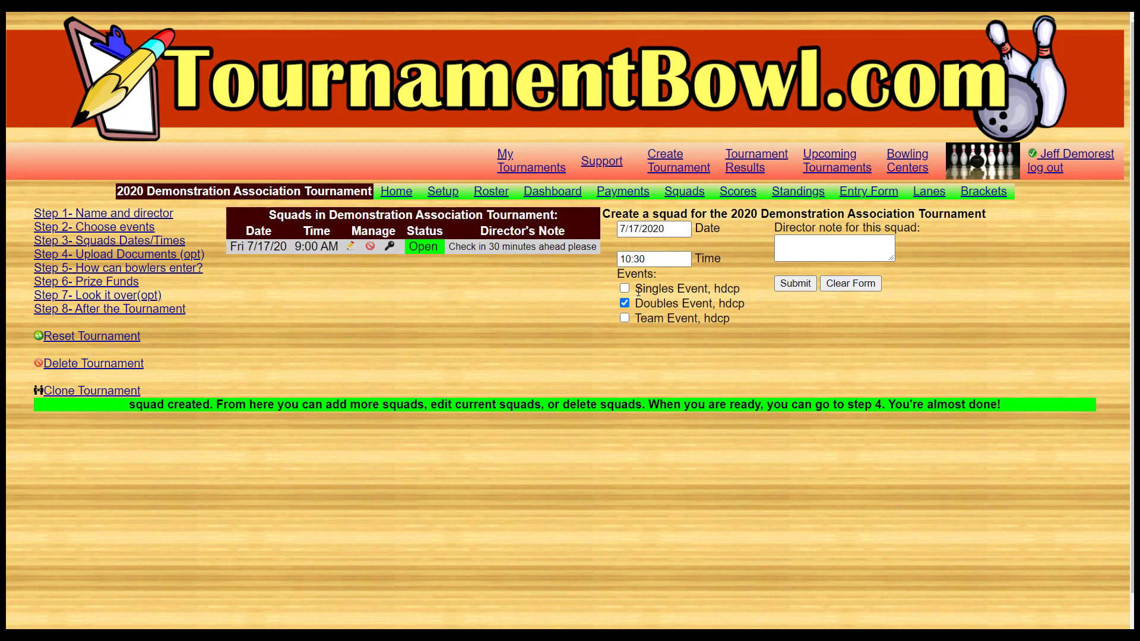
pyautogui.click(795, 250)
pyautogui.click(664, 260)
pyautogui.write('am')
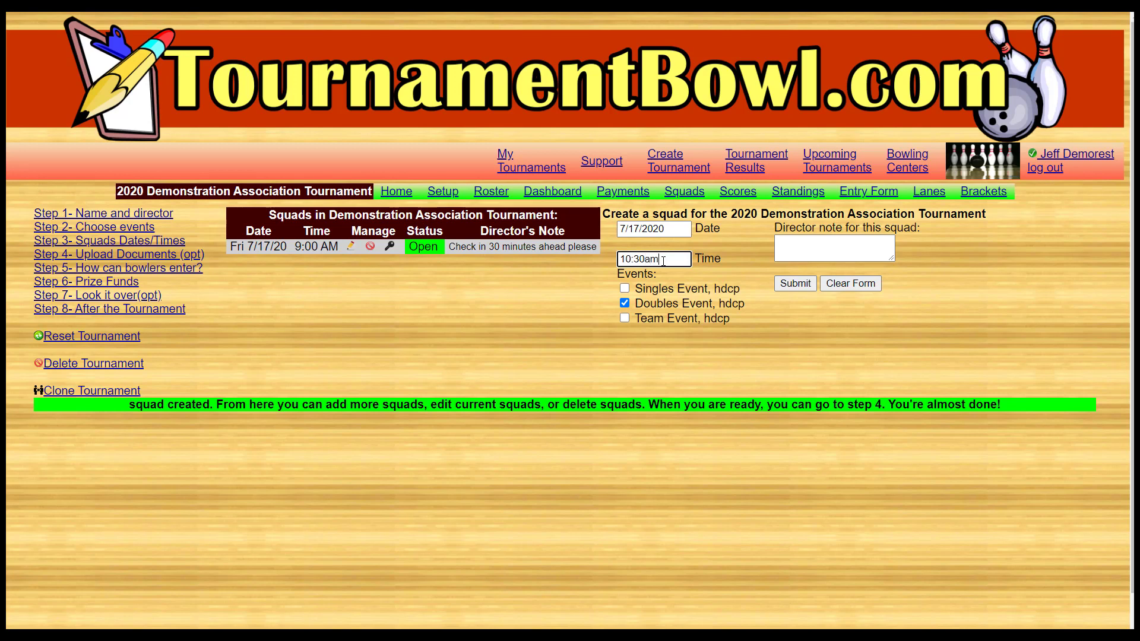
# - Add the director note "Singles follows right after doubles" and submit the doubles squad
pyautogui.click(792, 245)
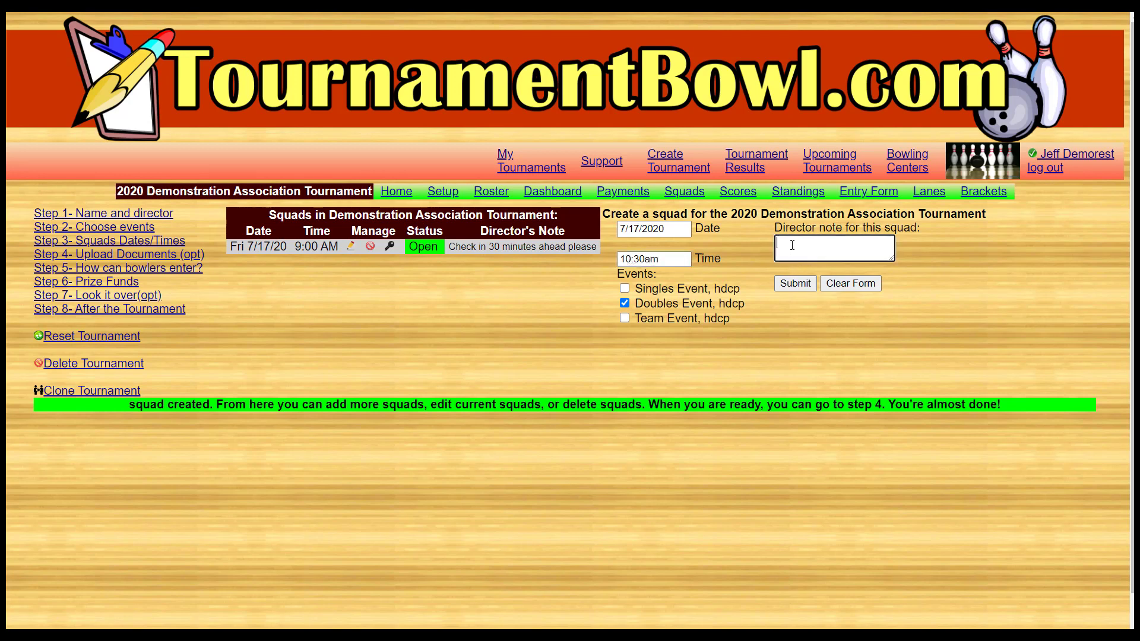
pyautogui.write('Singles follows right after doubles')
pyautogui.click(784, 286)
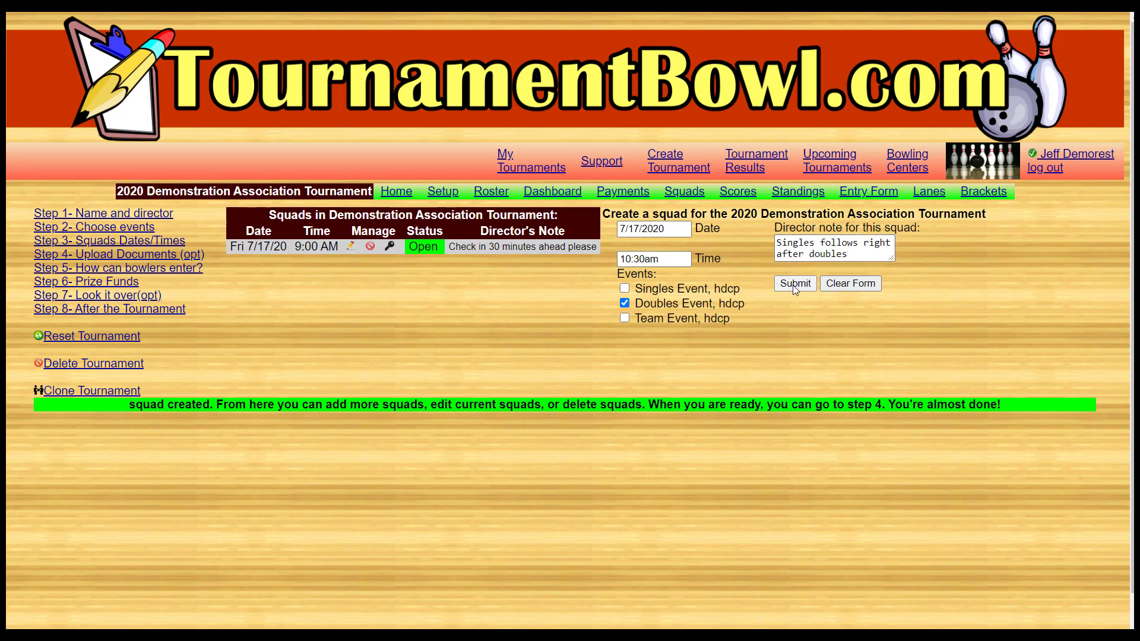
# - Fill in a third squad for 7/17/2020 at 12:00pm with the Singles Event selected
pyautogui.click(641, 233)
pyautogui.write('7')
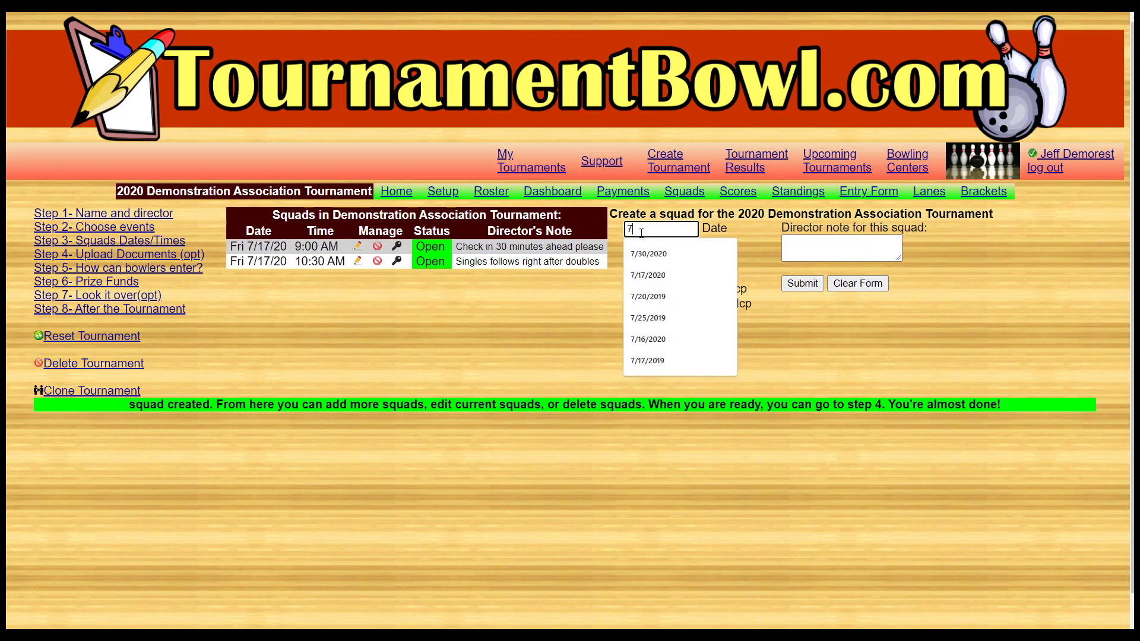
pyautogui.write('/17/2020')
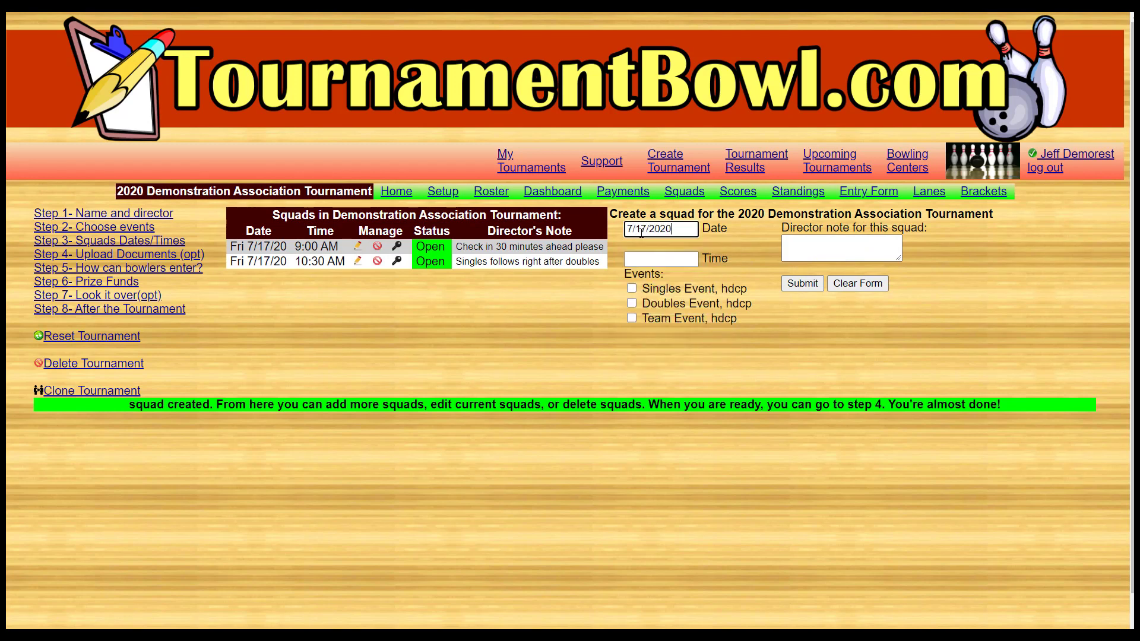
pyautogui.click(642, 260)
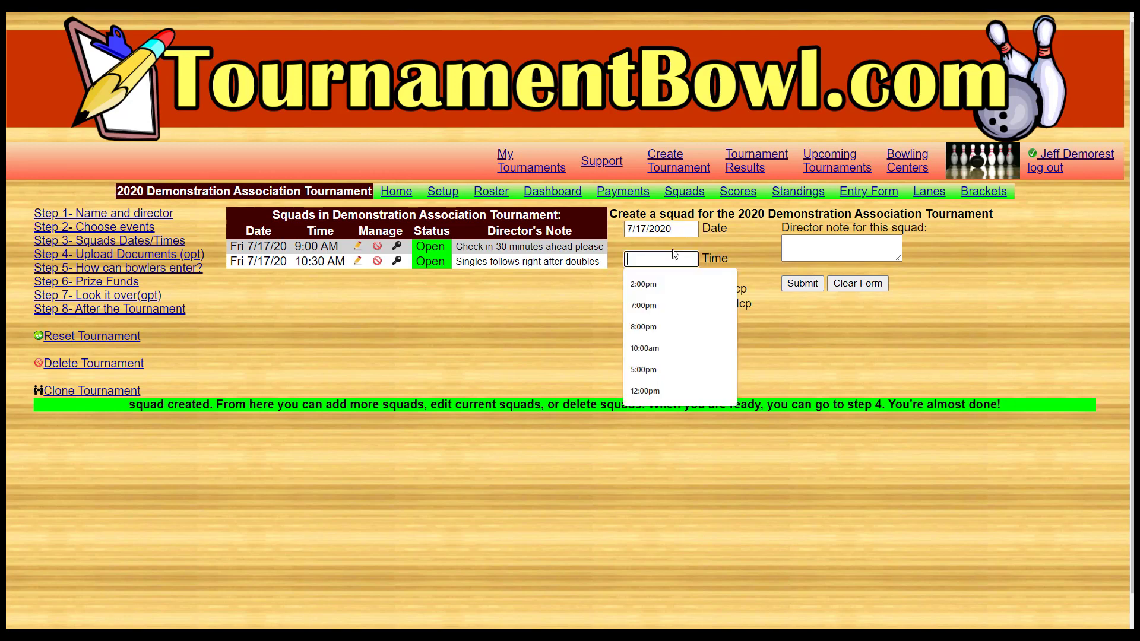
pyautogui.write('12:00pm')
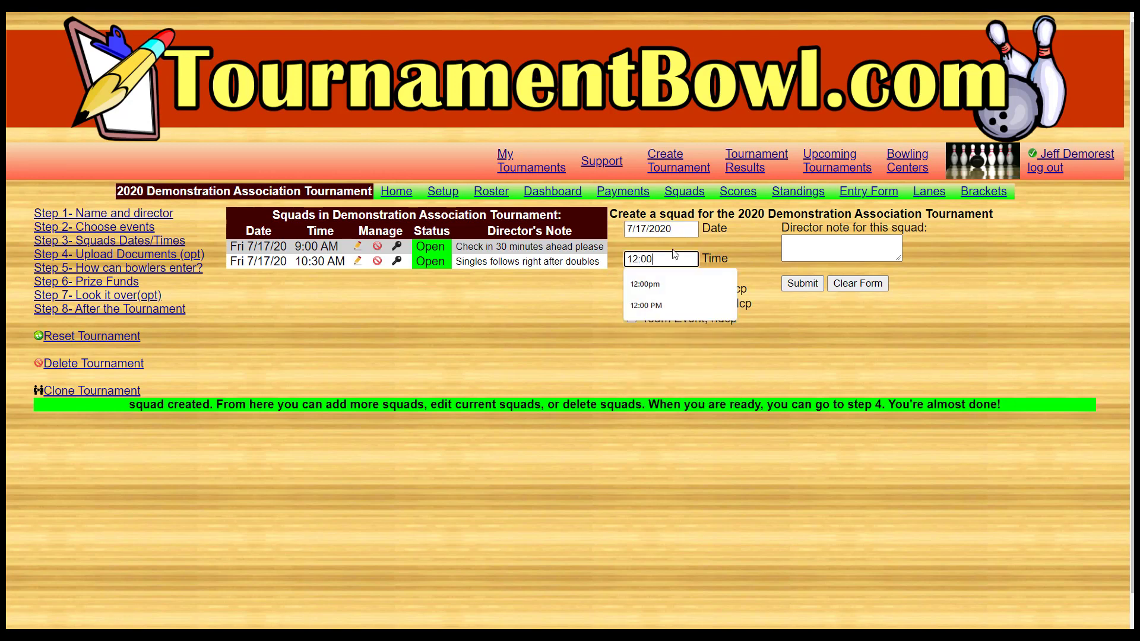
pyautogui.press('Tab')
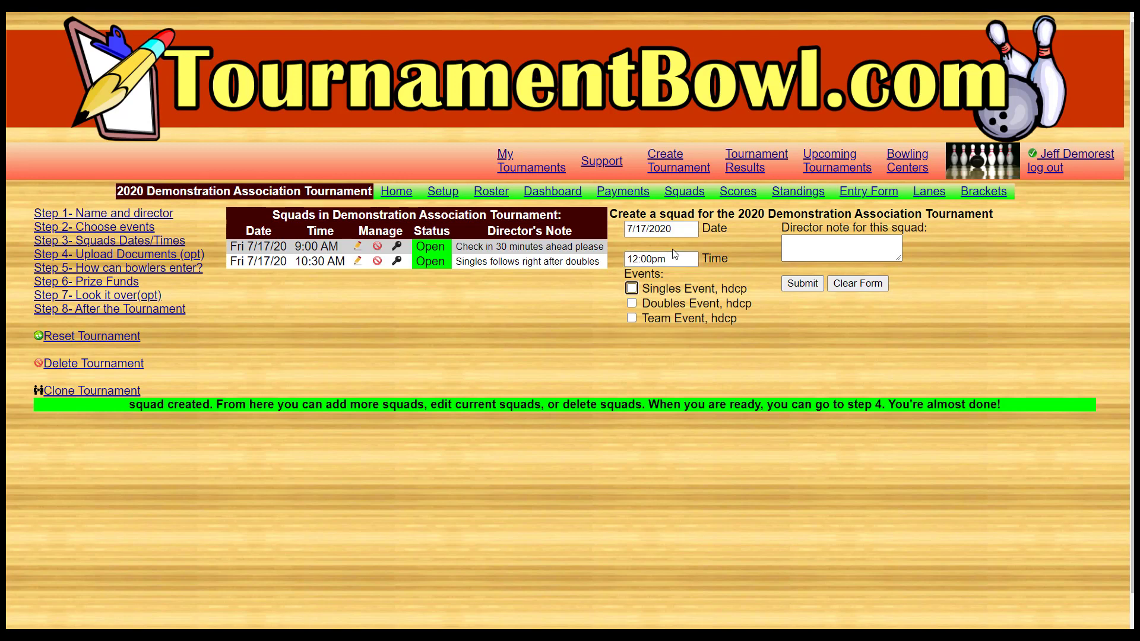
pyautogui.click(634, 289)
# - Add the director note "Be ready to bowl right after doubles." and submit the singles squad
pyautogui.click(822, 246)
pyautogui.write('Be ready to ')
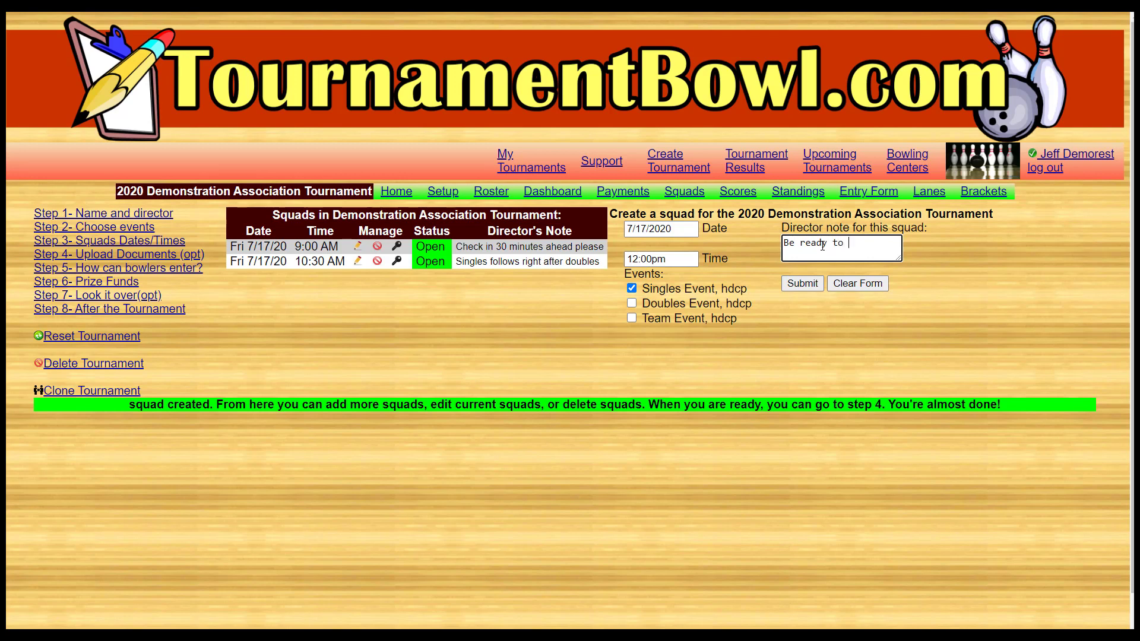
pyautogui.write('bowl right after doubles.')
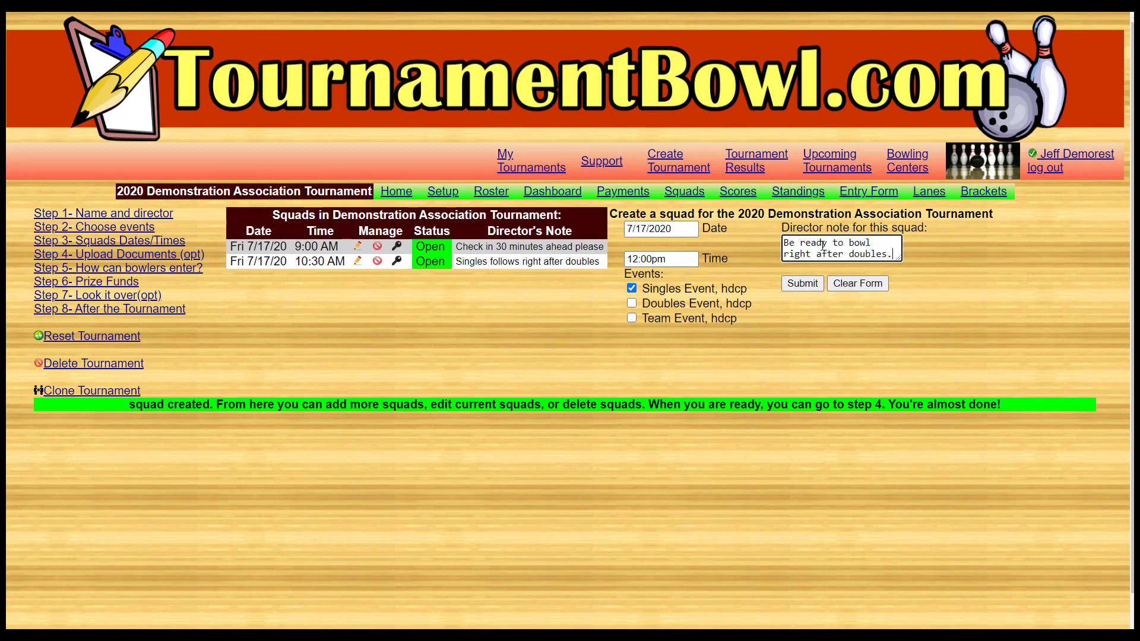
pyautogui.click(791, 288)
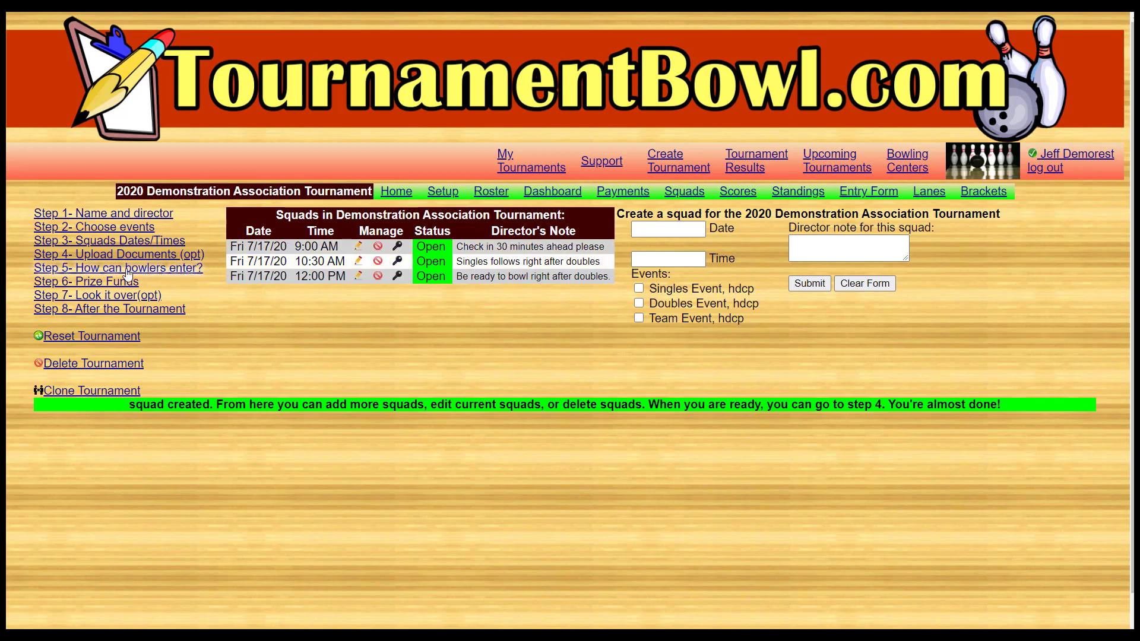
# - View the optional document upload step, set whether bowlers can enter now to Yes in the entry options, and save the settings
pyautogui.click(109, 252)
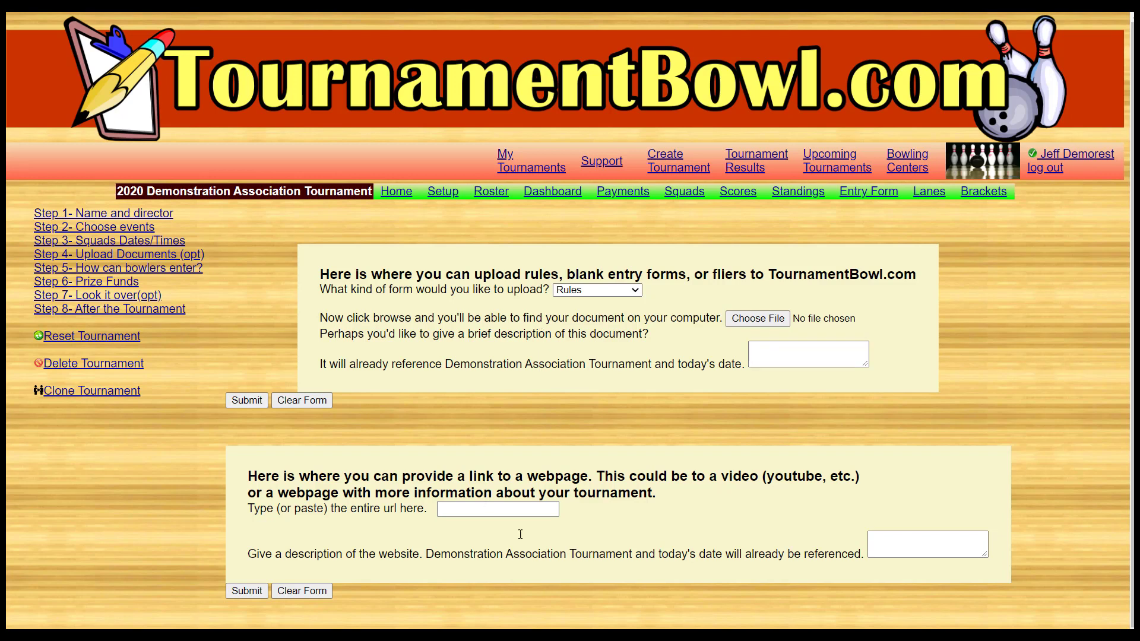
pyautogui.click(166, 268)
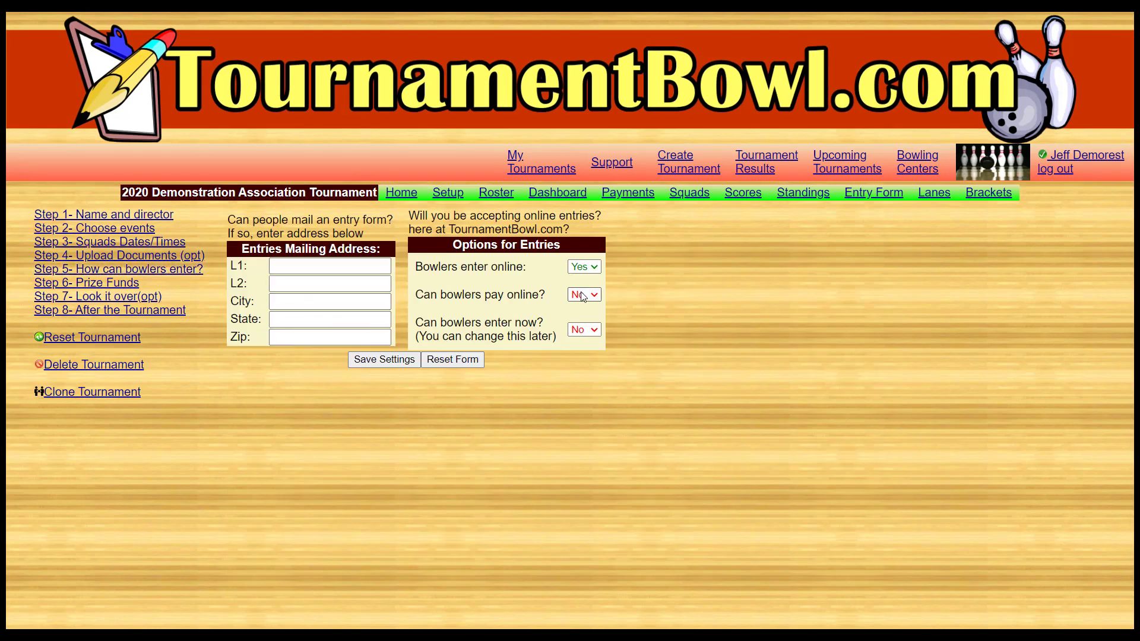
pyautogui.click(587, 330)
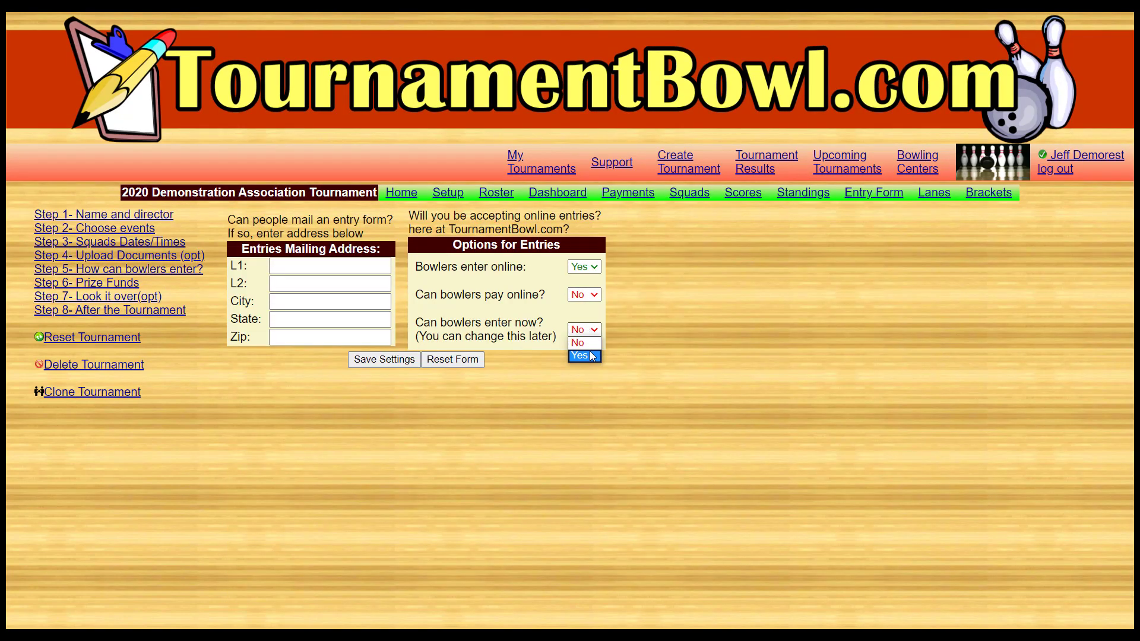
pyautogui.click(585, 357)
pyautogui.click(391, 361)
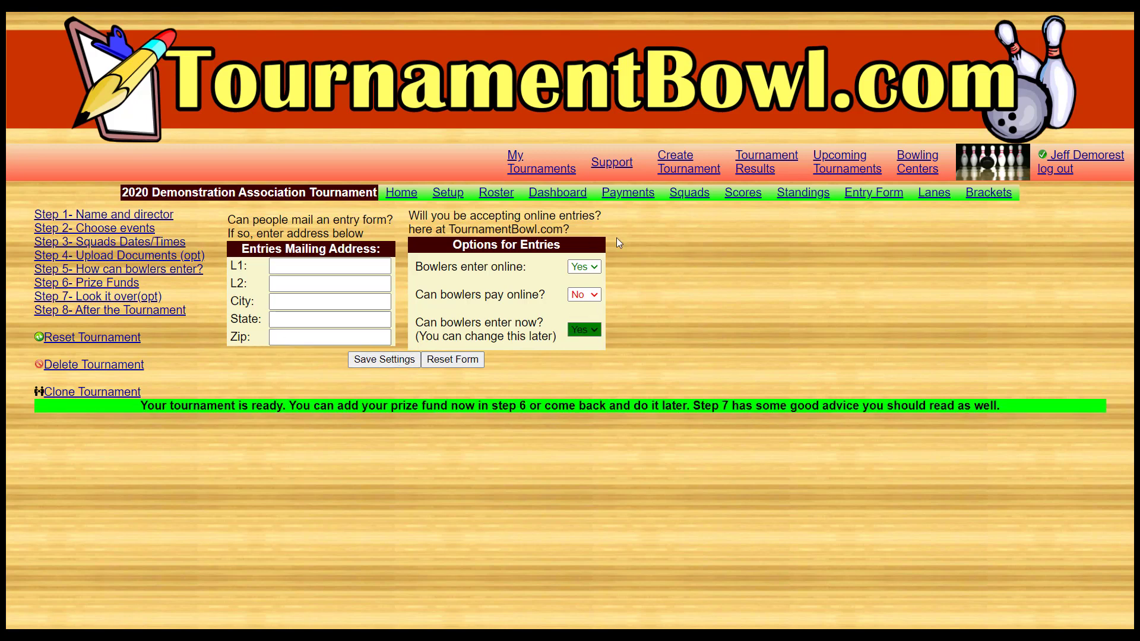
# - Open the list of upcoming tournaments
pyautogui.click(831, 169)
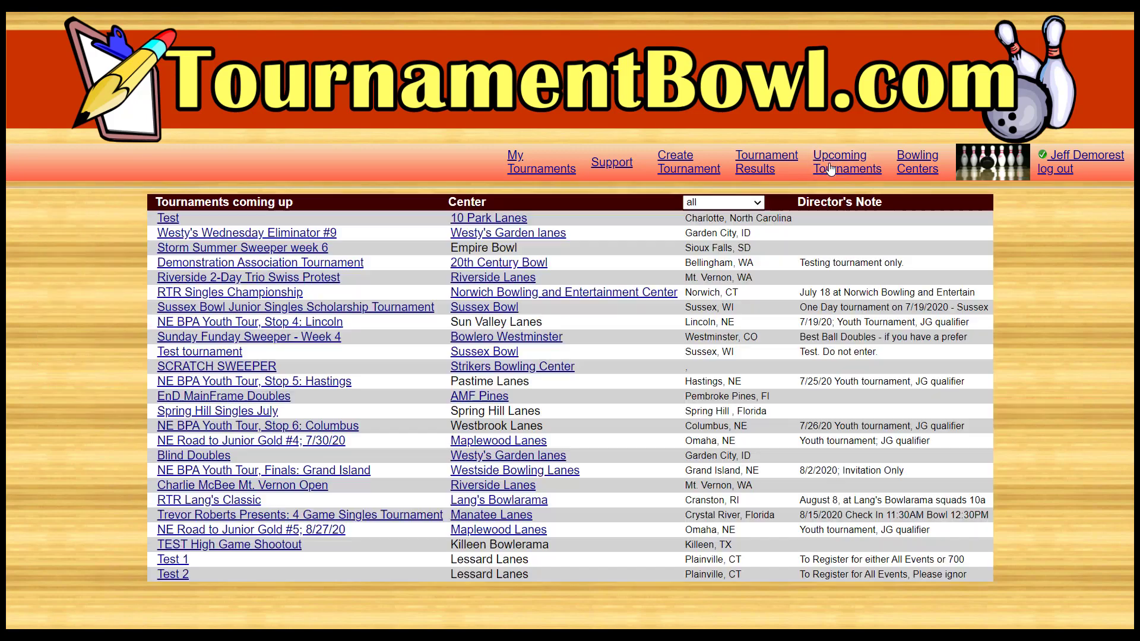